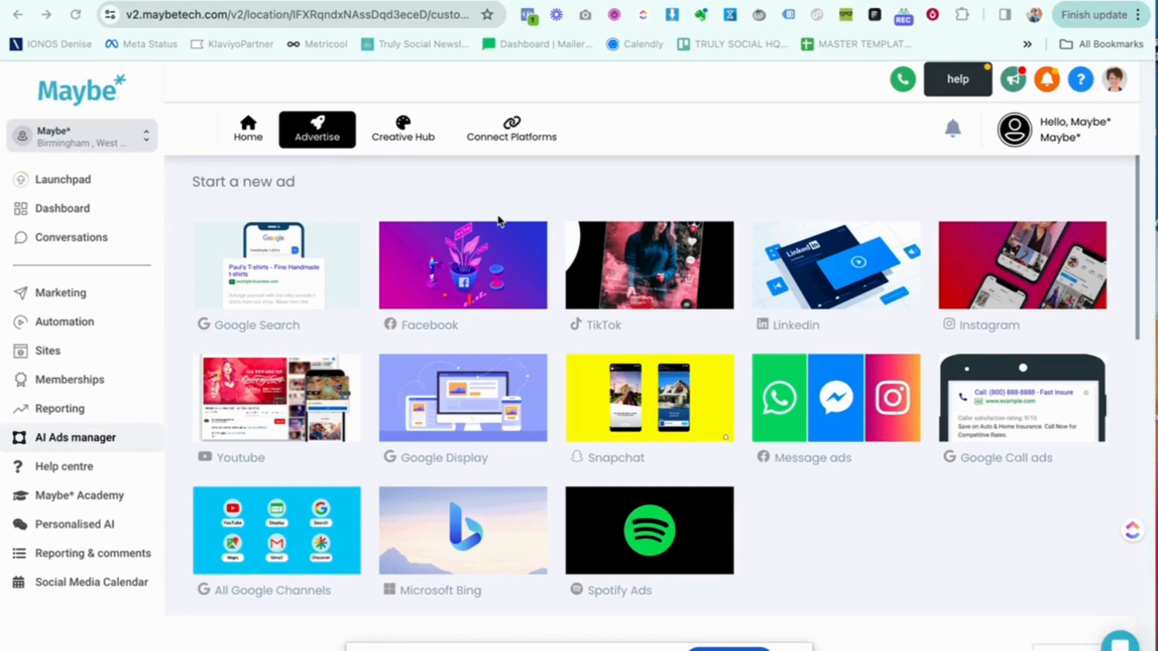
Start a new Facebook ad and open its targeting settings for editing.
{"action": "left_click", "coordinate": [479, 279]}
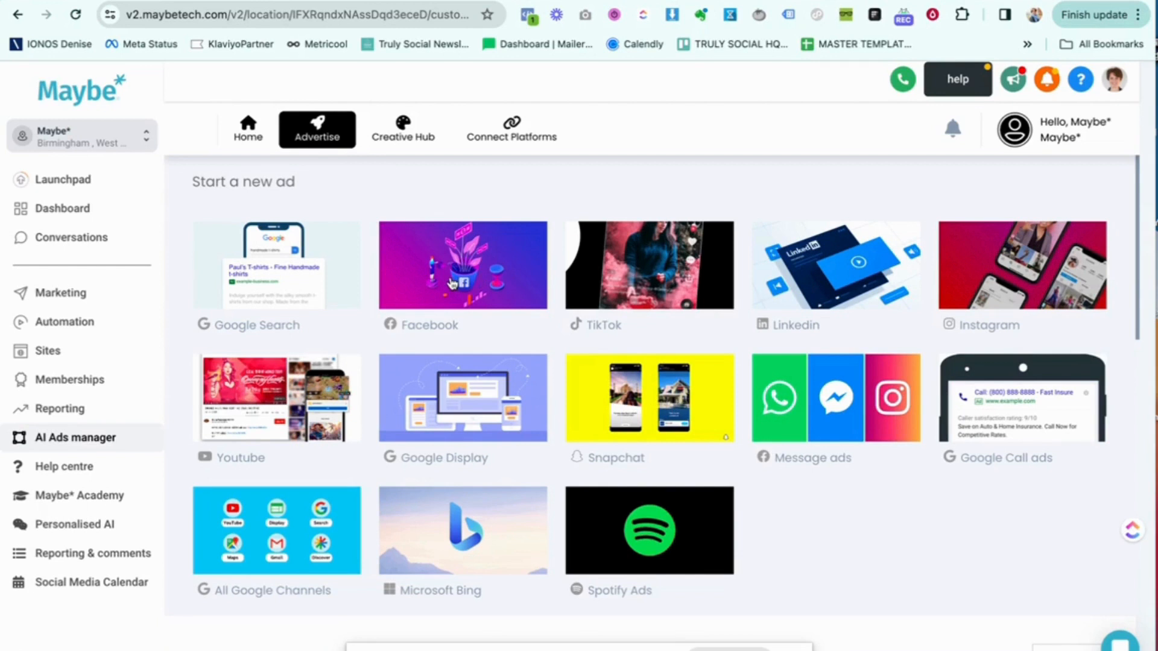
{"action": "left_click", "coordinate": [452, 284]}
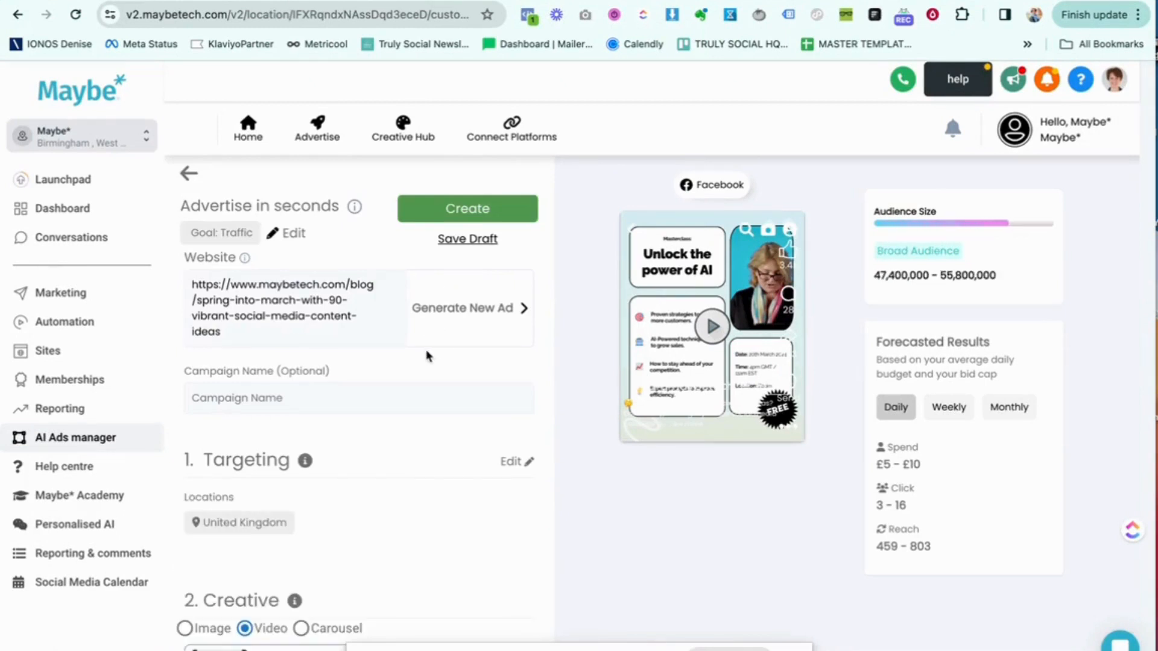
{"action": "scroll", "coordinate": [426, 356], "scroll_direction": "down", "scroll_amount": 3}
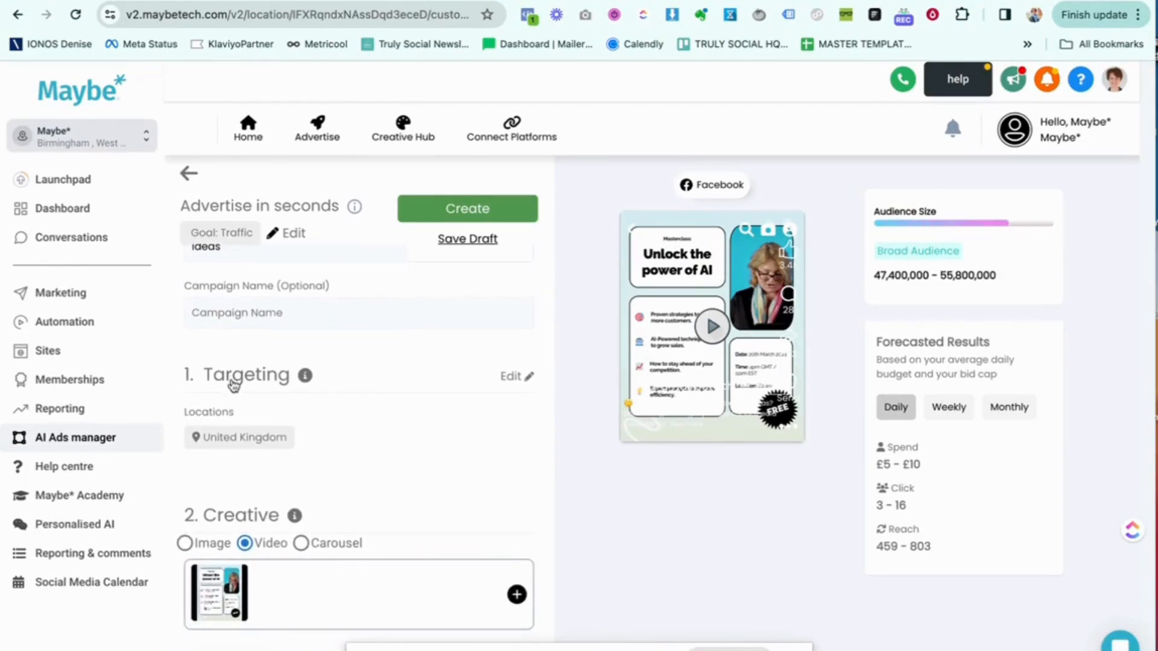
{"action": "left_click", "coordinate": [520, 379]}
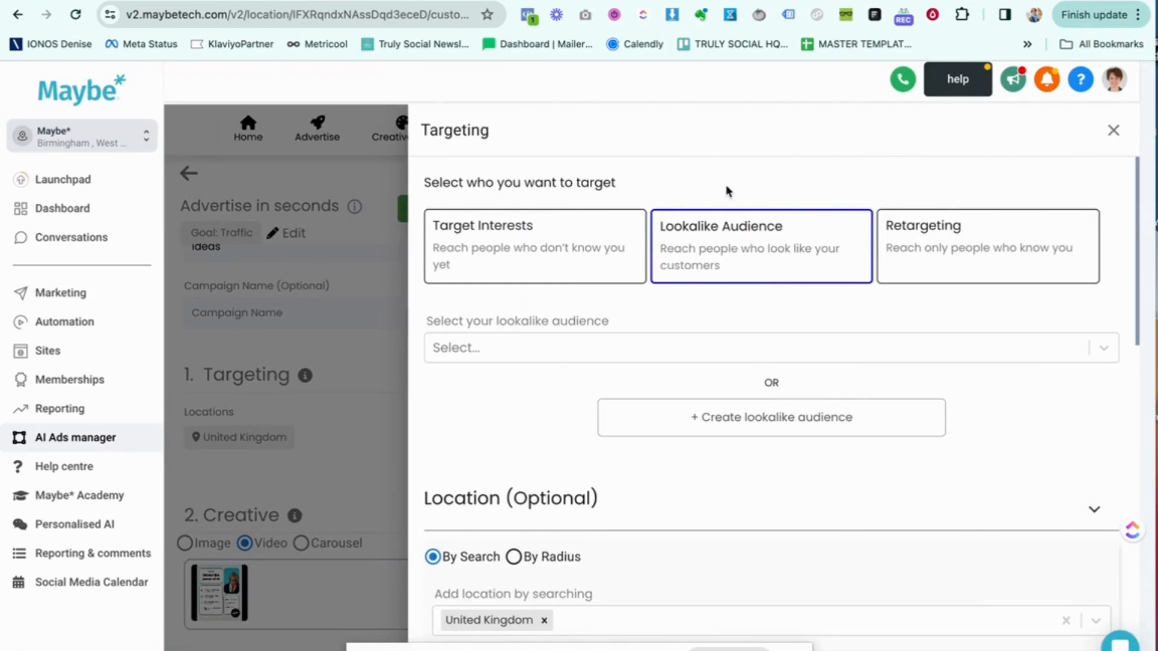
Switch the ad's targeting to Retargeting and look through the existing retargeting audience lists.
{"action": "left_click", "coordinate": [961, 247]}
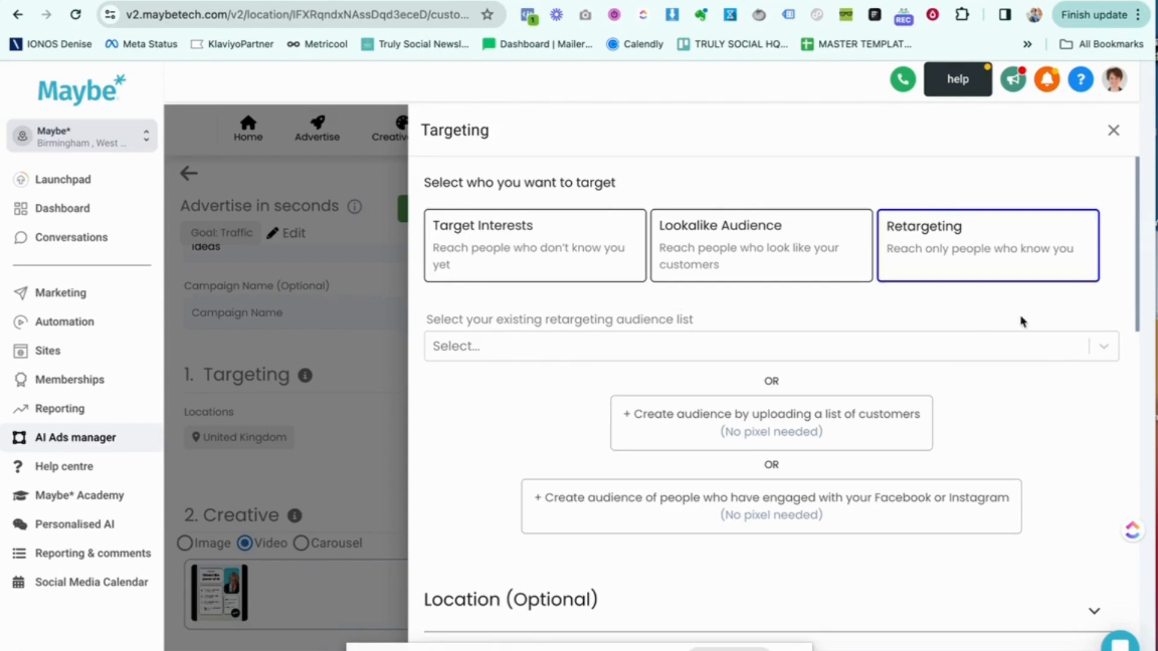
{"action": "left_click", "coordinate": [1102, 350]}
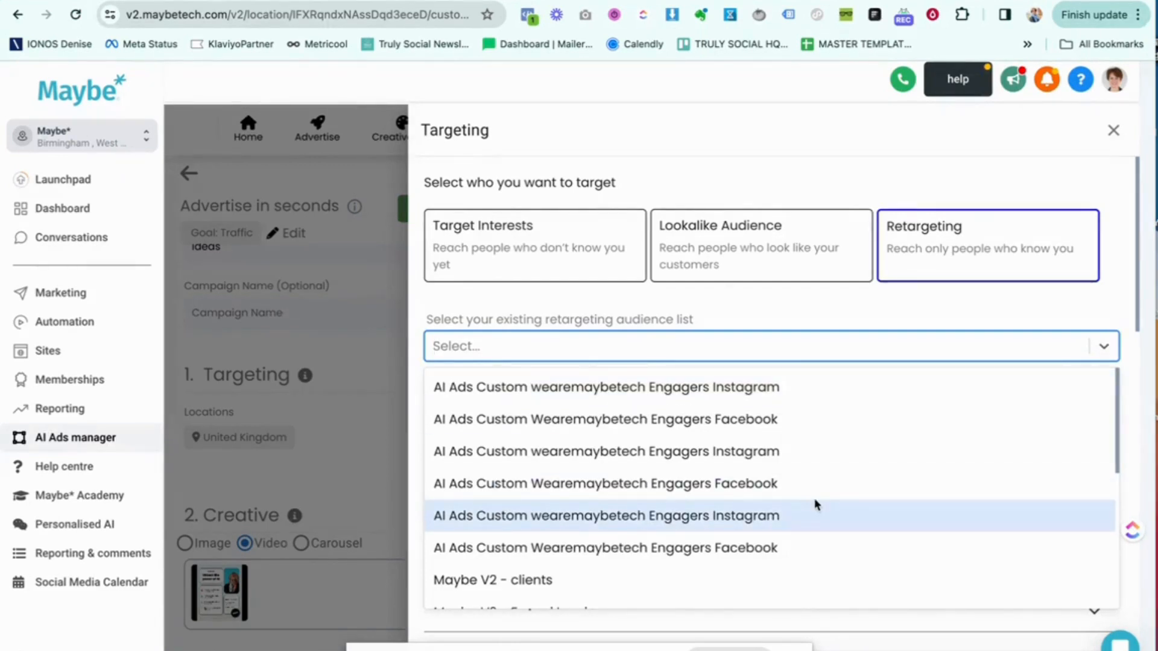
{"action": "scroll", "coordinate": [815, 504], "scroll_direction": "down", "scroll_amount": 3}
{"action": "scroll", "coordinate": [815, 504], "scroll_direction": "down", "scroll_amount": 5}
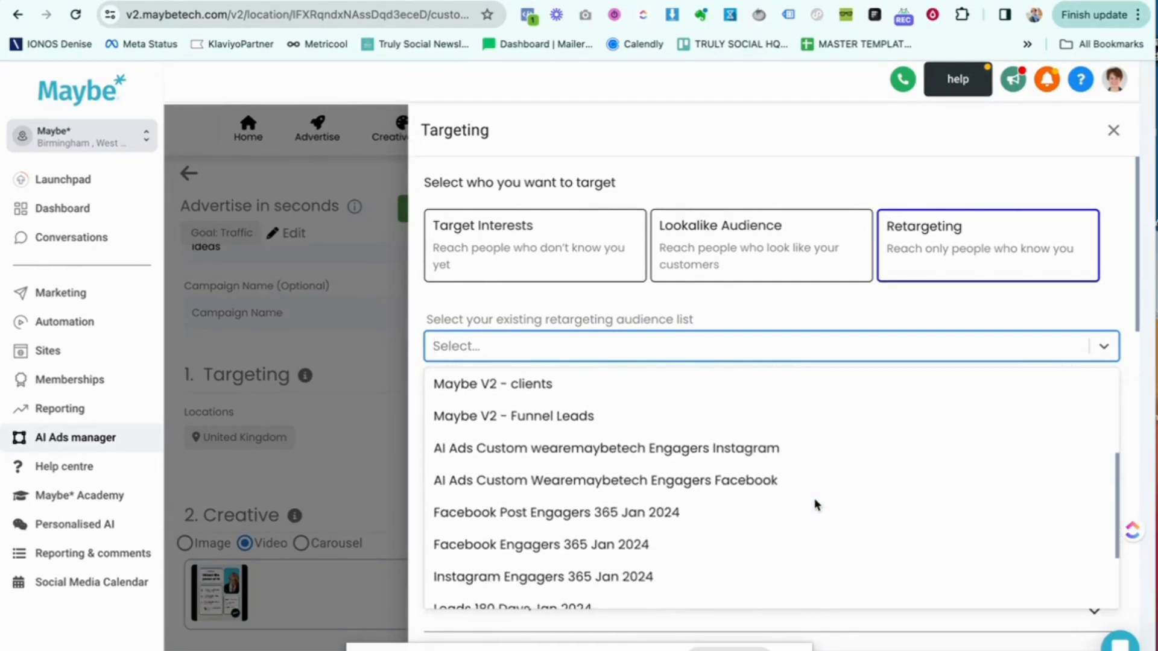
{"action": "scroll", "coordinate": [815, 504], "scroll_direction": "up", "scroll_amount": 1}
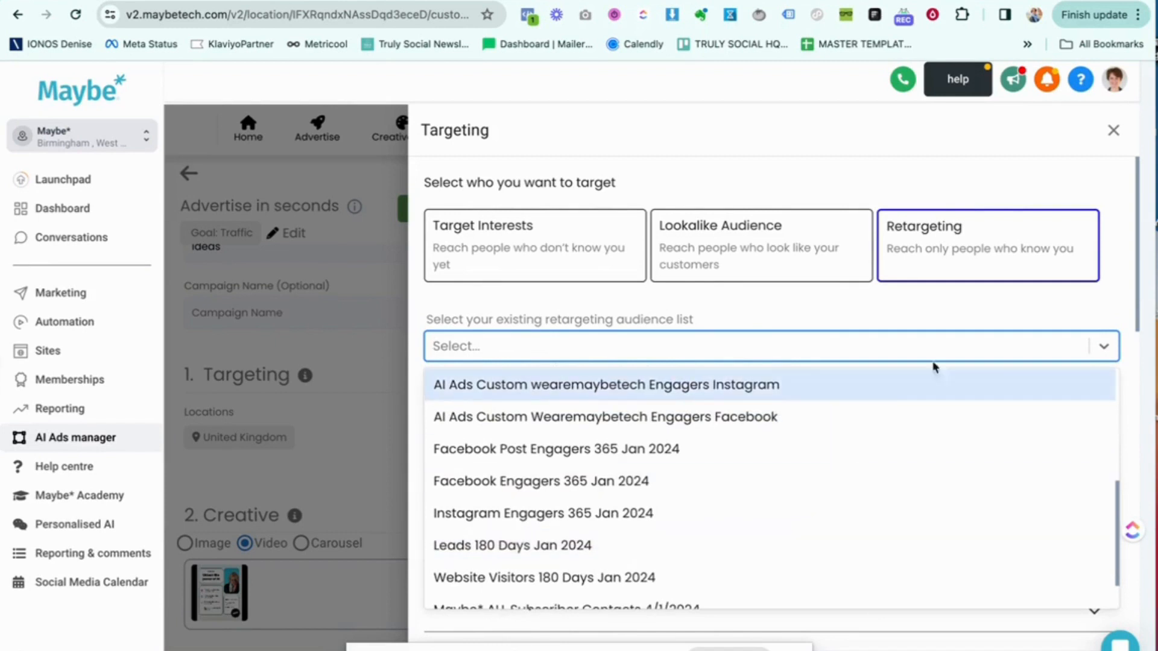
{"action": "left_click", "coordinate": [1011, 306]}
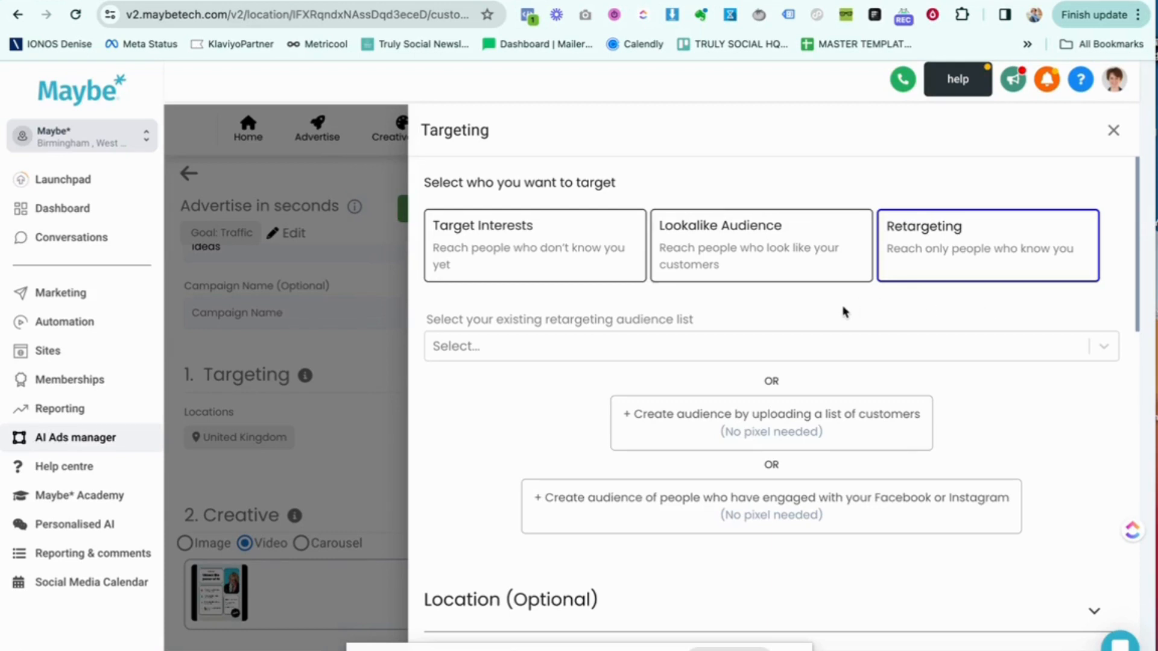
Create a retargeting audience of people who have engaged with the Facebook or Instagram account, and check the audience list.
{"action": "left_click", "coordinate": [800, 509]}
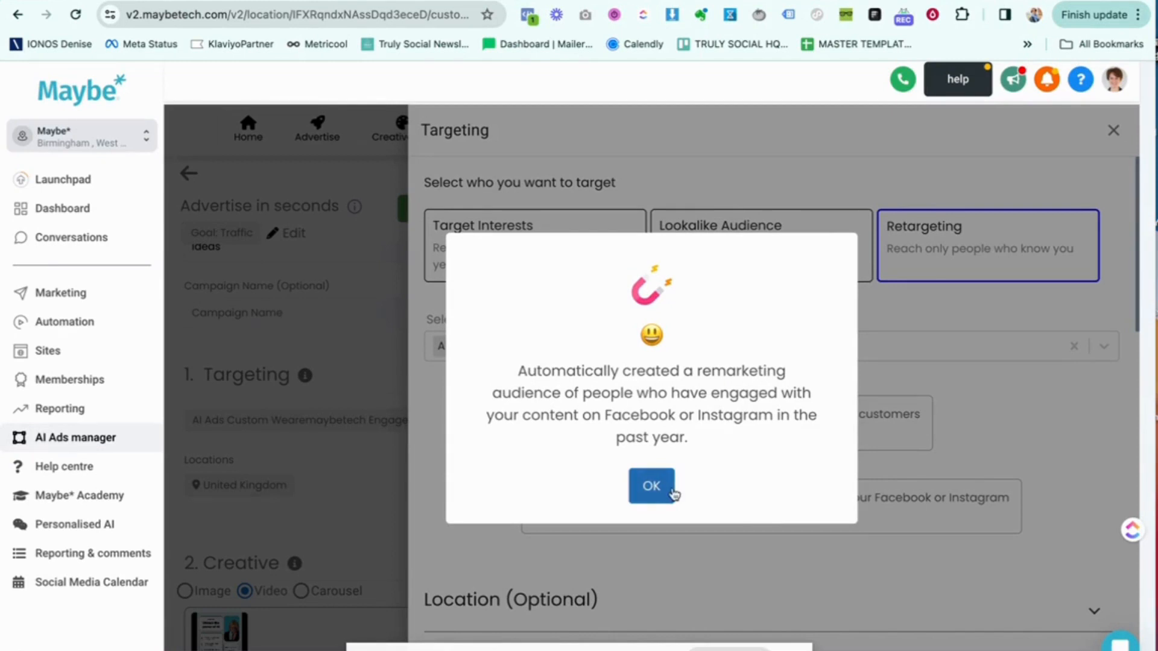
{"action": "left_click", "coordinate": [652, 486]}
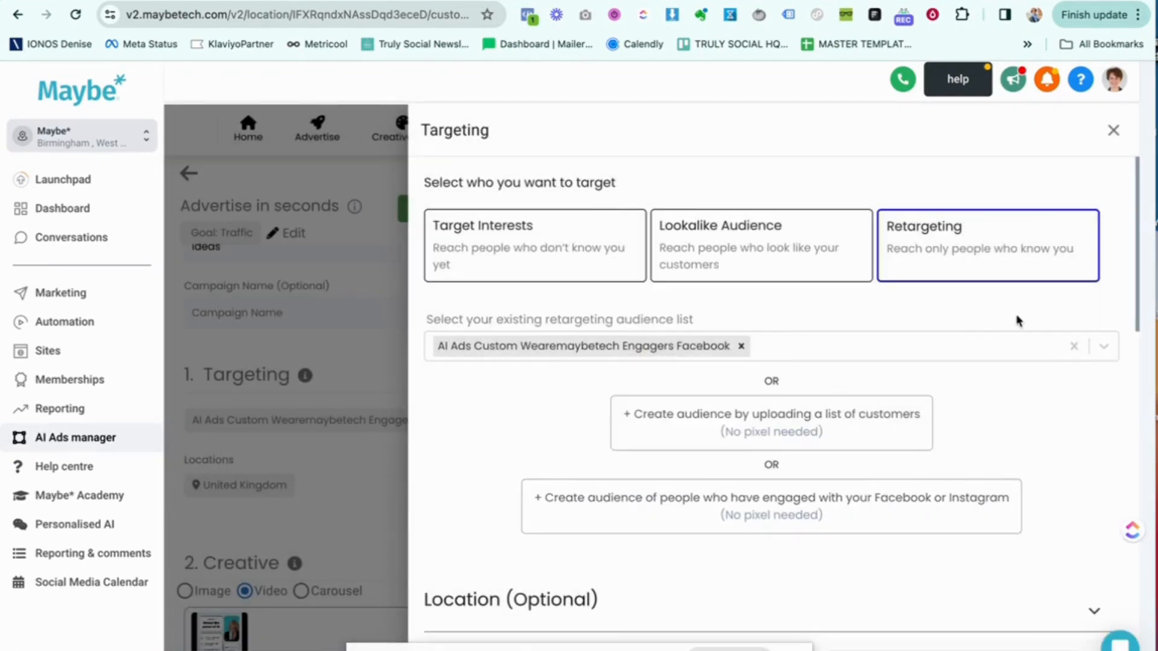
{"action": "left_click", "coordinate": [1105, 347]}
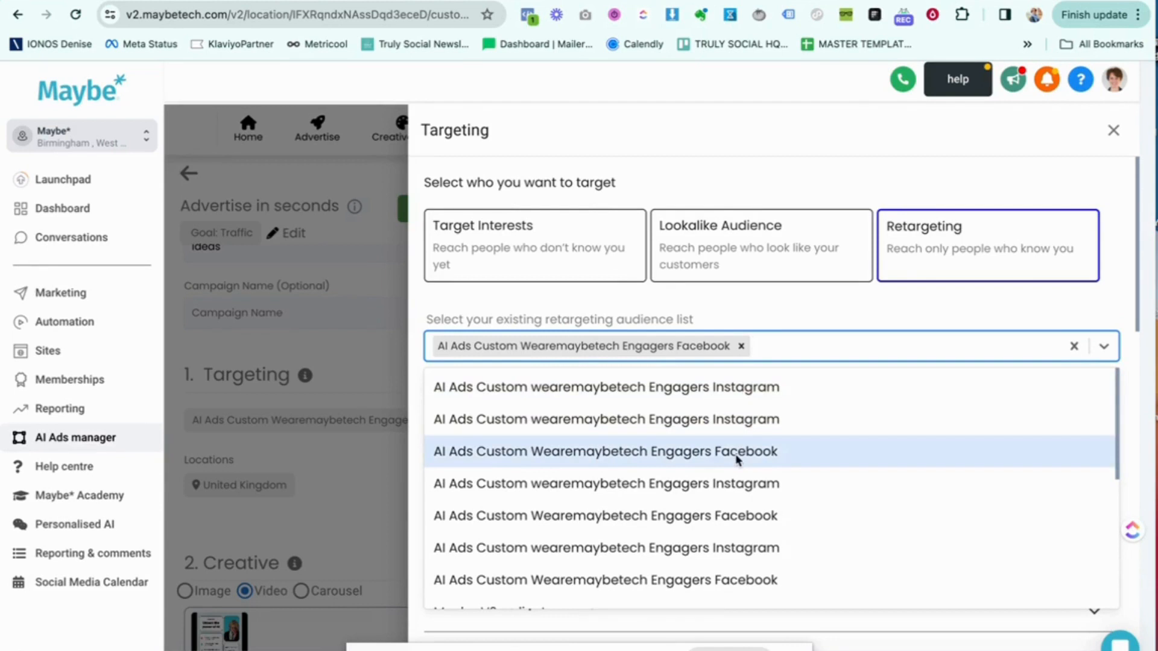
{"action": "left_click", "coordinate": [859, 314]}
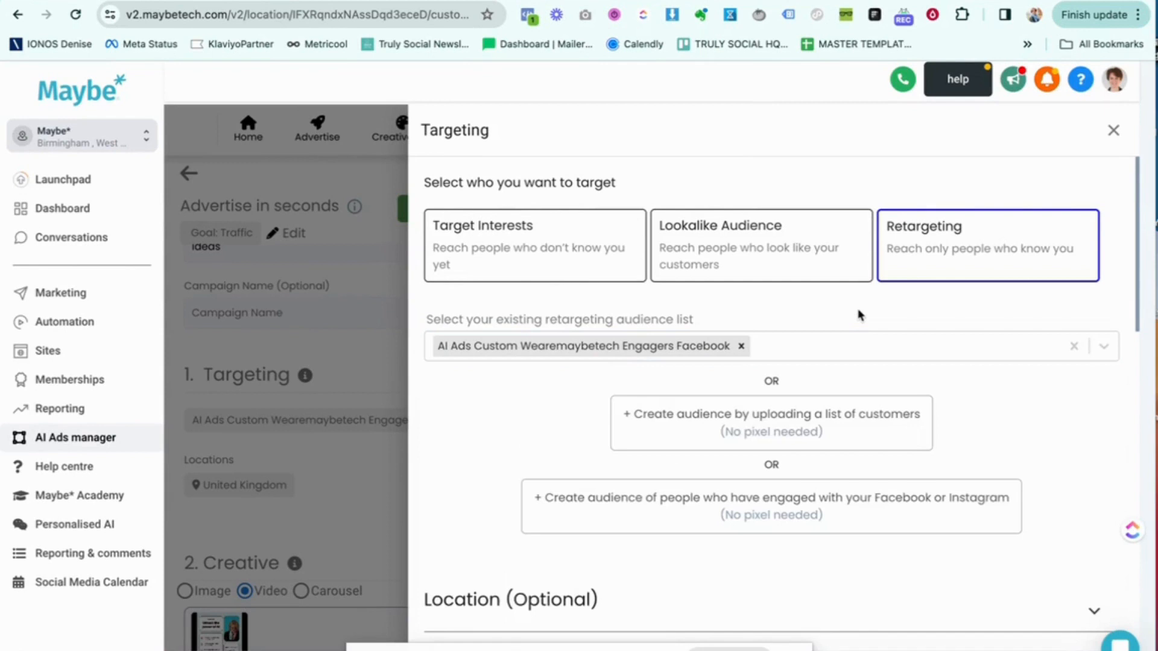
Examine the form for creating an audience from an uploaded customer .csv, and close it without uploading anything.
{"action": "left_click", "coordinate": [774, 418]}
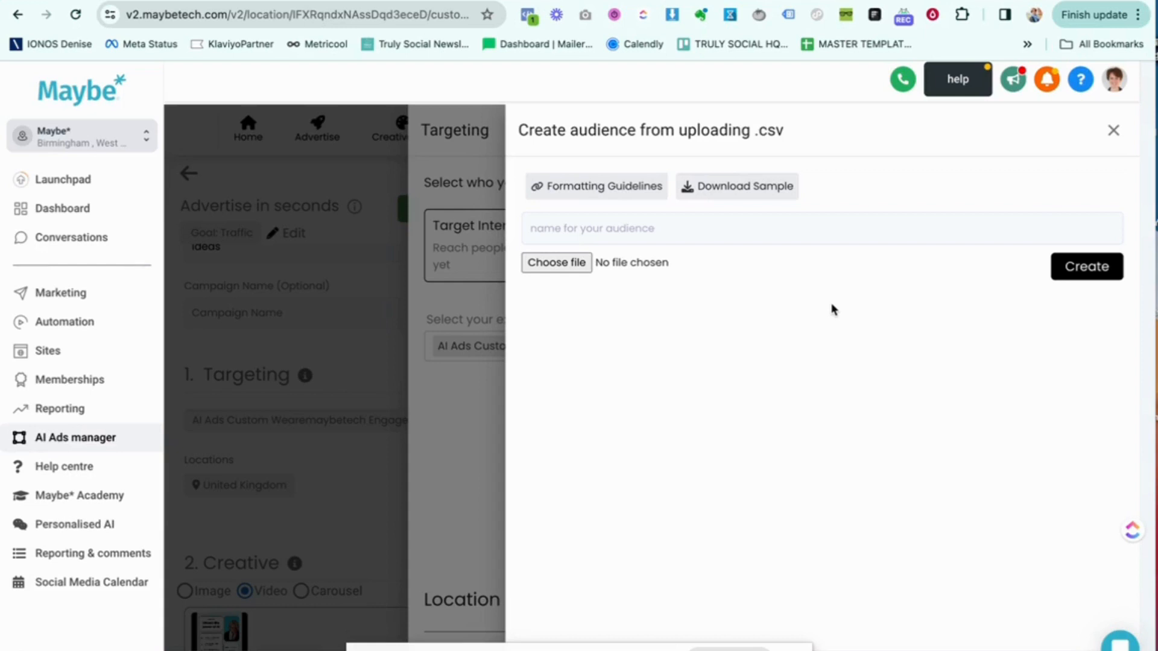
{"action": "left_click", "coordinate": [1112, 131]}
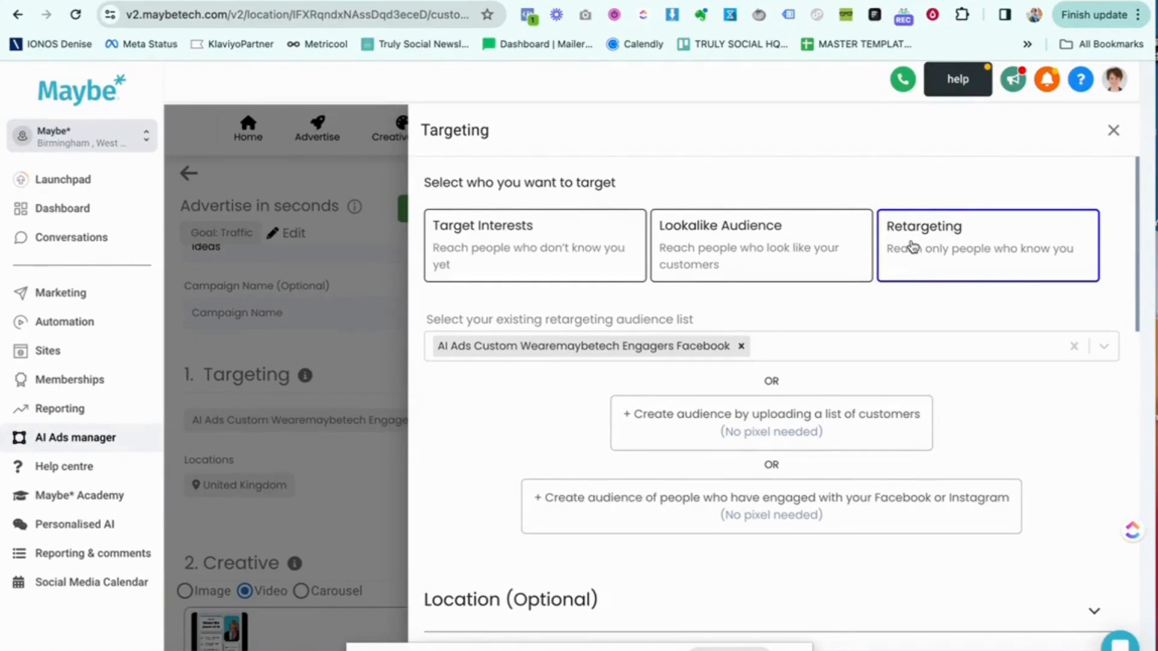
Switch the ad's targeting to Lookalike Audience and look through the existing lookalike audiences.
{"action": "left_click", "coordinate": [724, 253]}
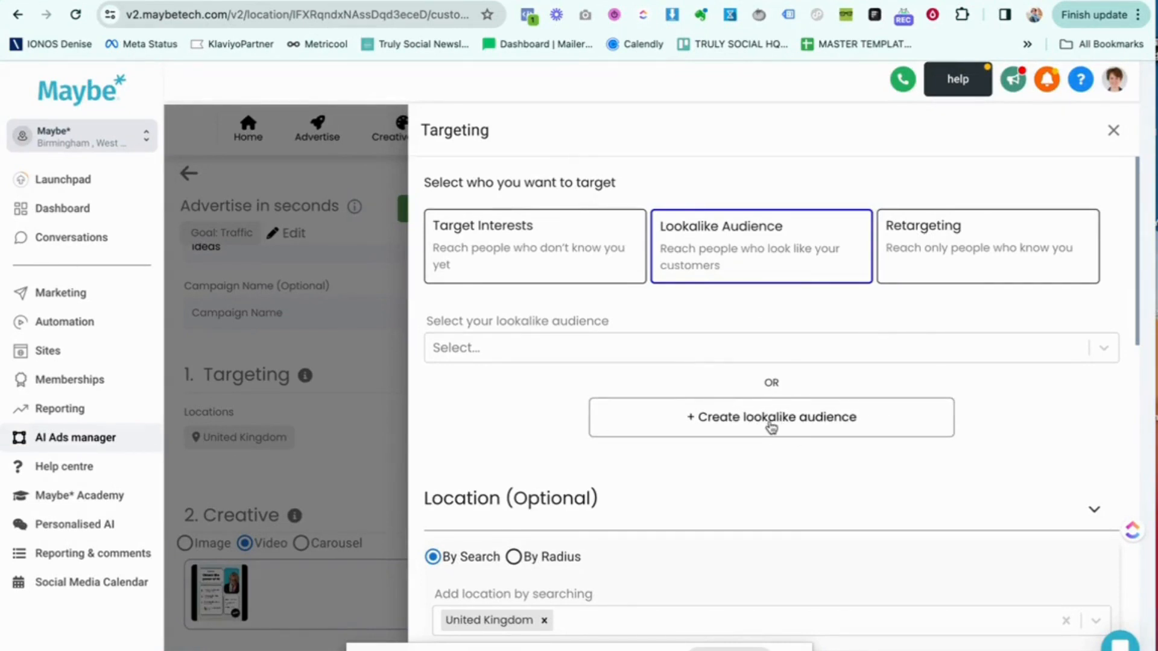
{"action": "left_click", "coordinate": [1105, 354]}
{"action": "scroll", "coordinate": [921, 526], "scroll_direction": "down", "scroll_amount": 1}
{"action": "scroll", "coordinate": [920, 526], "scroll_direction": "up", "scroll_amount": 1}
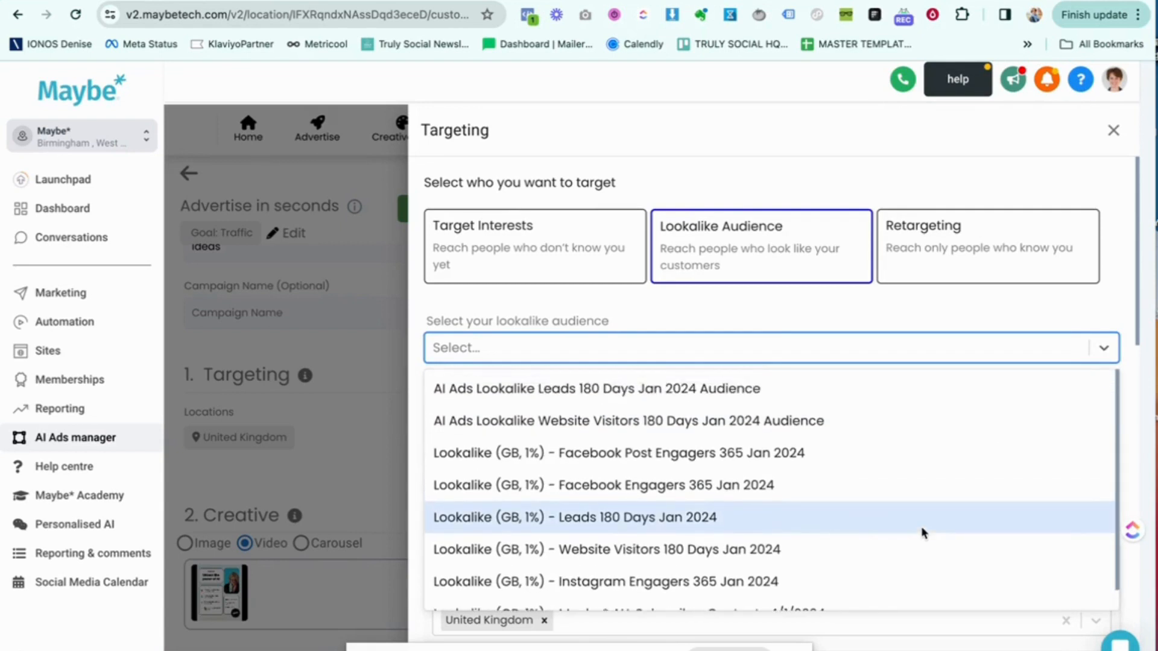
{"action": "left_click", "coordinate": [1048, 317]}
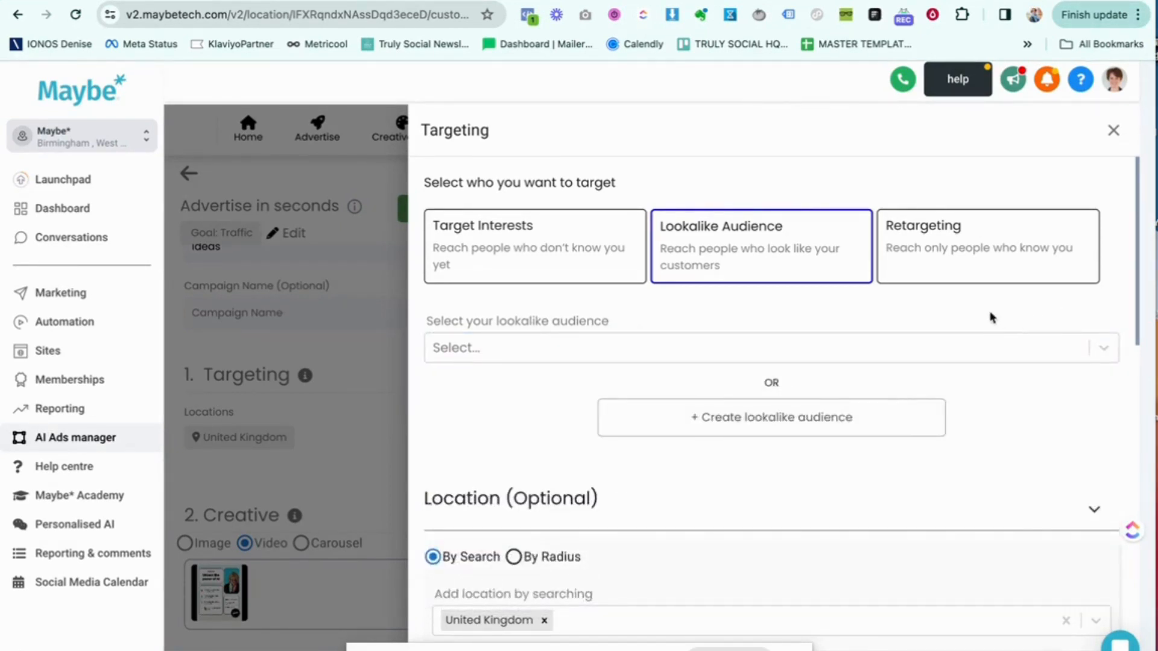
Begin a new lookalike audience with "Maybe V2 - clients (custom audience)" as its source.
{"action": "left_click", "coordinate": [787, 418]}
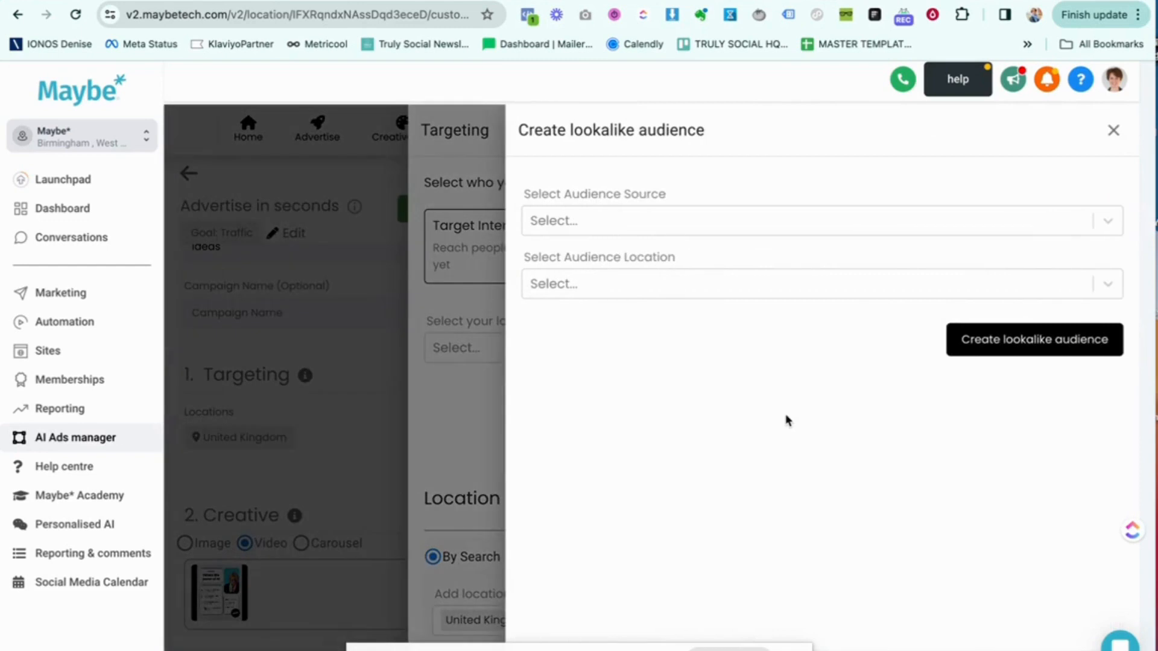
{"action": "left_click", "coordinate": [1108, 224]}
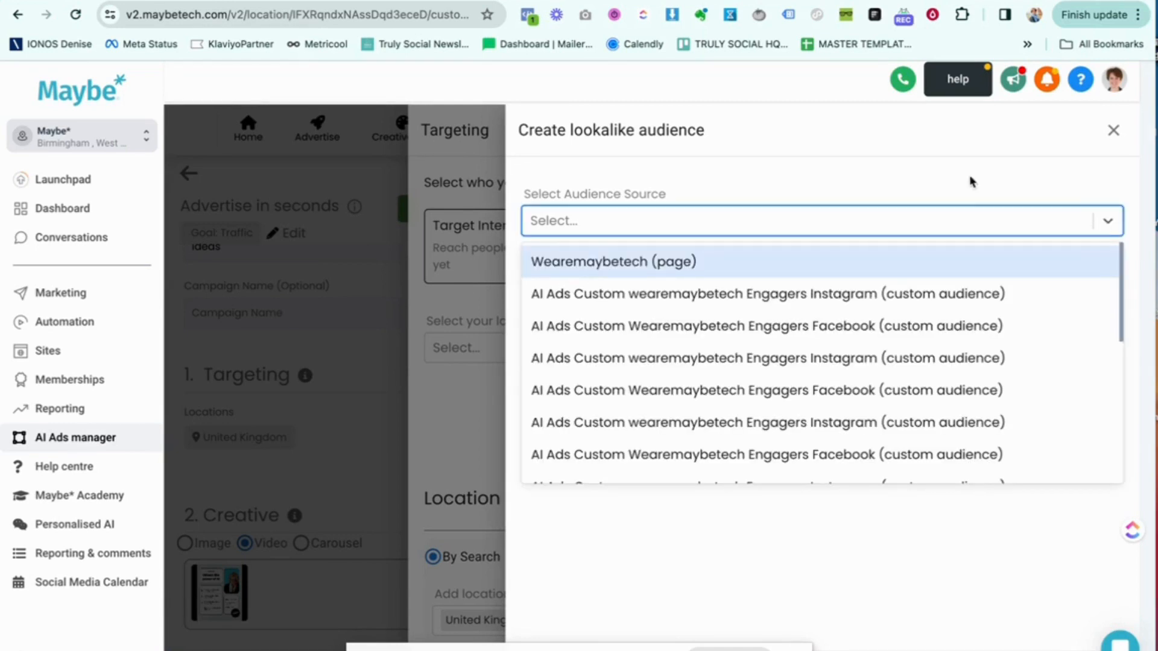
{"action": "scroll", "coordinate": [899, 401], "scroll_direction": "down", "scroll_amount": 2}
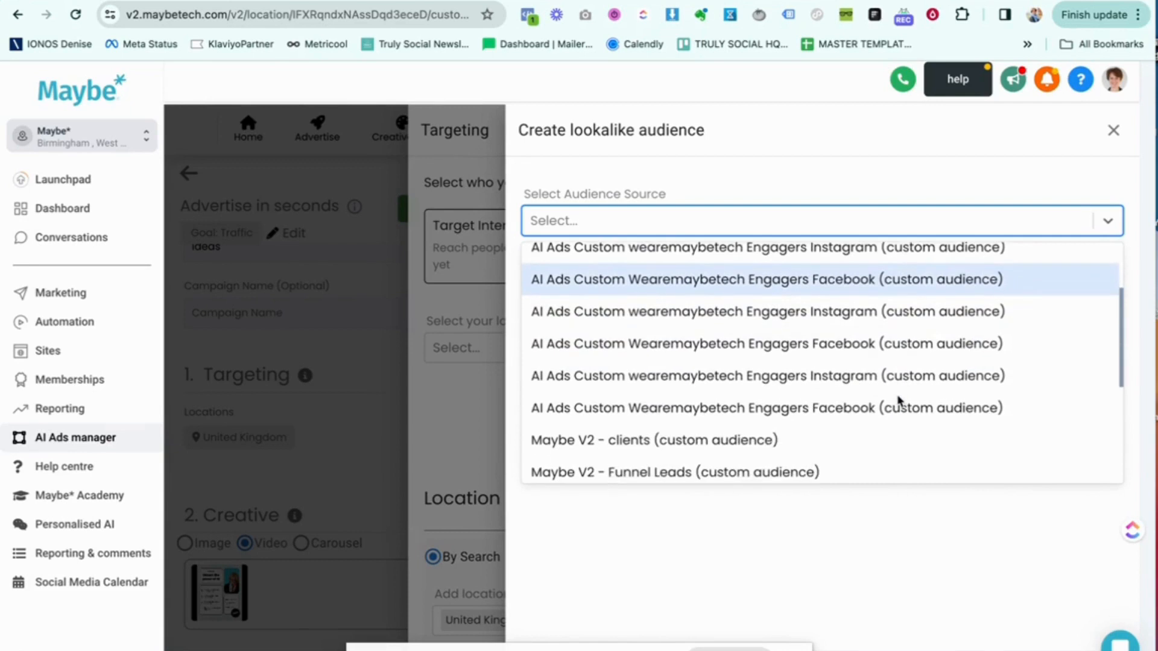
{"action": "scroll", "coordinate": [897, 400], "scroll_direction": "down", "scroll_amount": 3}
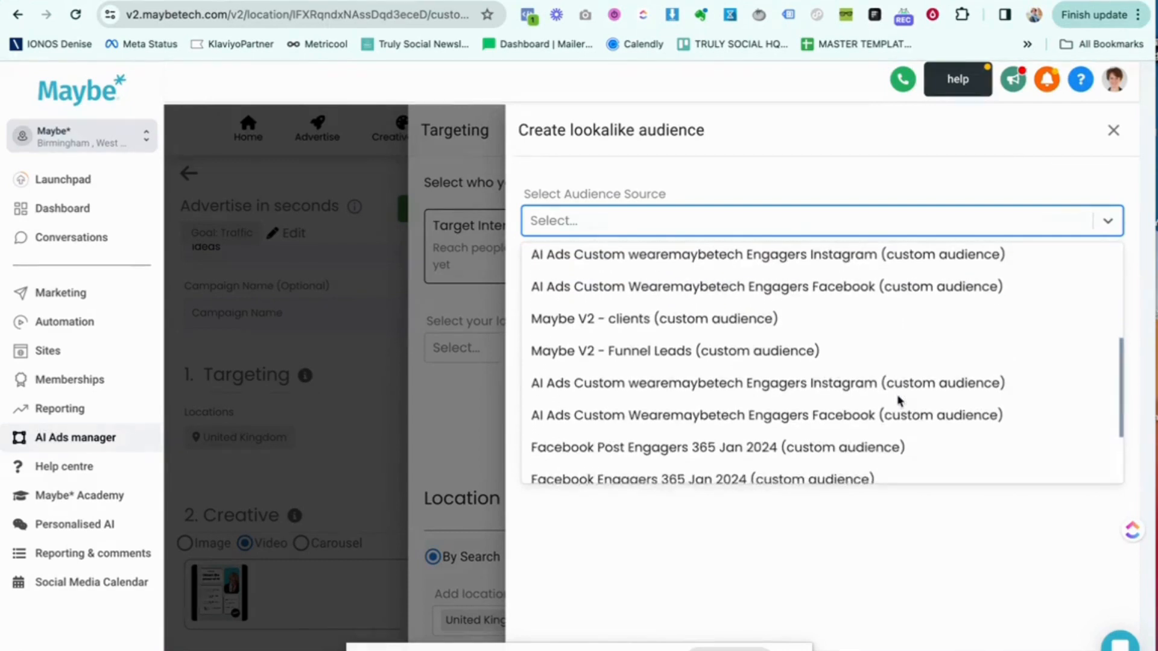
{"action": "left_click", "coordinate": [746, 333]}
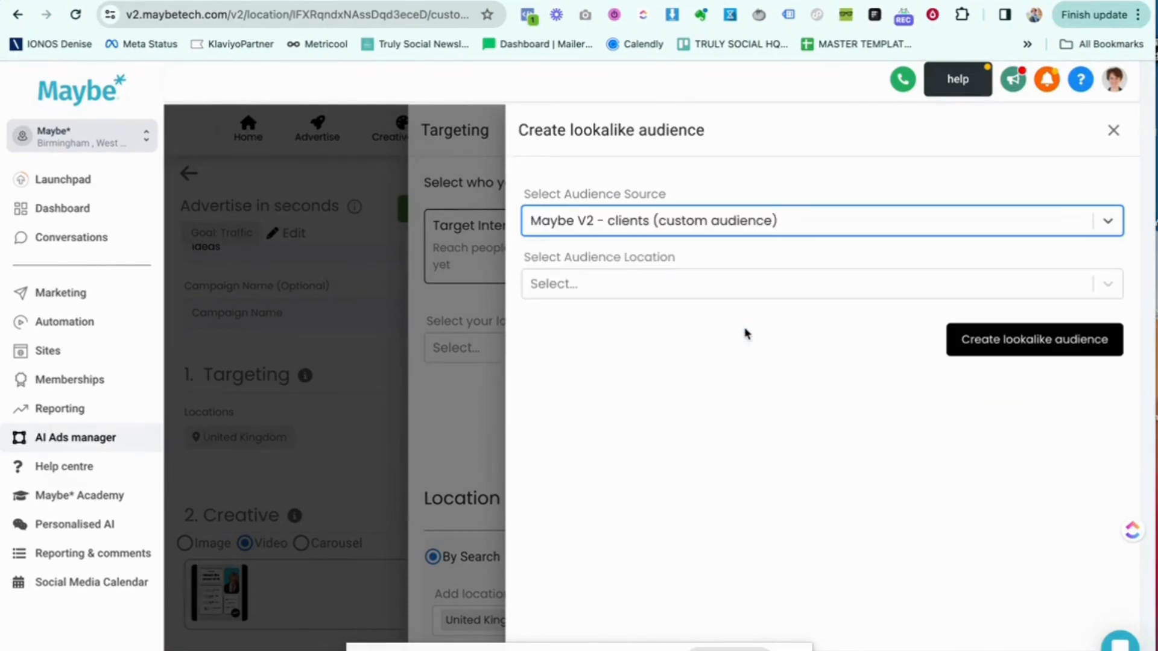
Set the lookalike audience's location to United Kingdom, create the audience, and check the list of lookalike audiences.
{"action": "left_click", "coordinate": [1109, 287]}
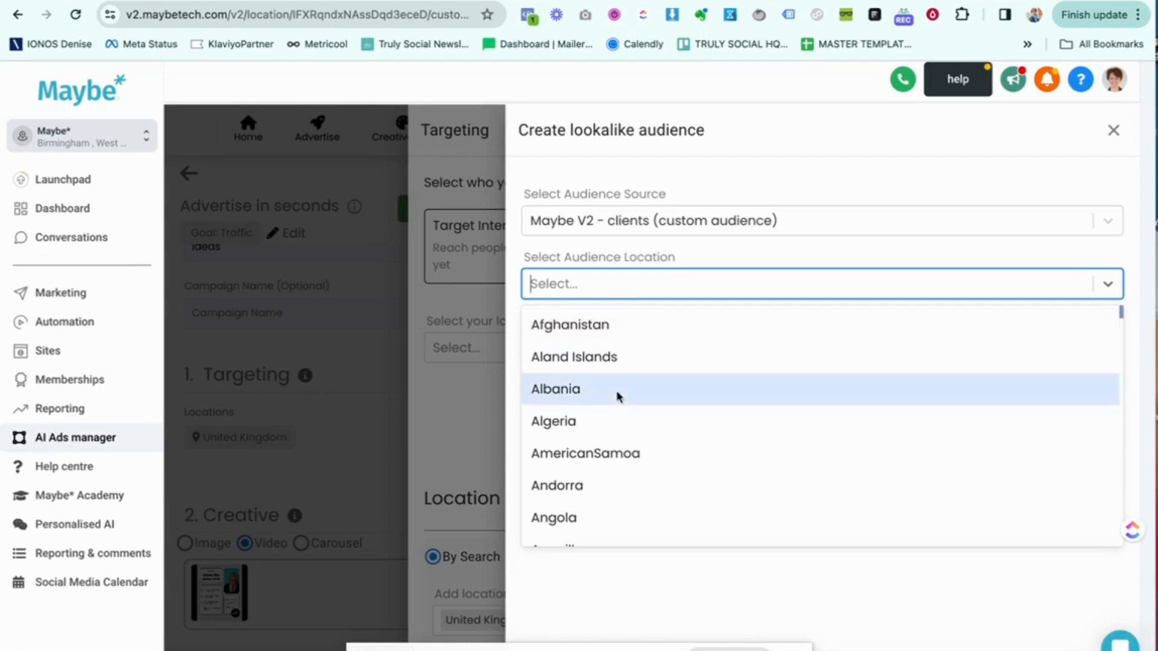
{"action": "scroll", "coordinate": [608, 492], "scroll_direction": "down", "scroll_amount": 2}
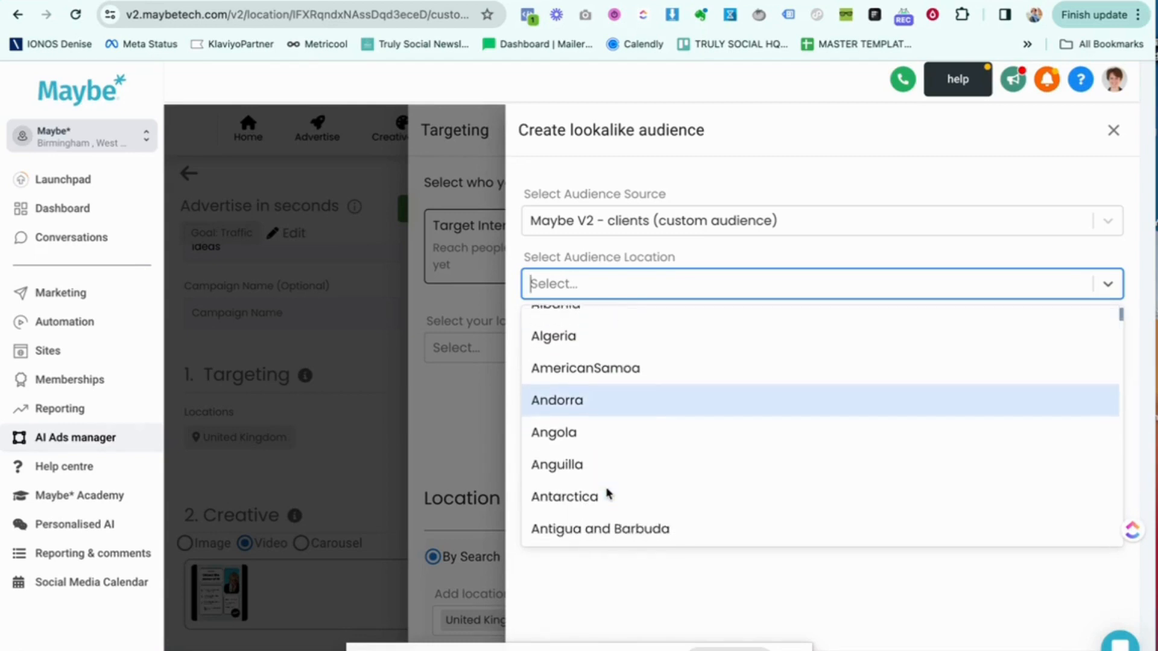
{"action": "scroll", "coordinate": [608, 491], "scroll_direction": "down", "scroll_amount": 2}
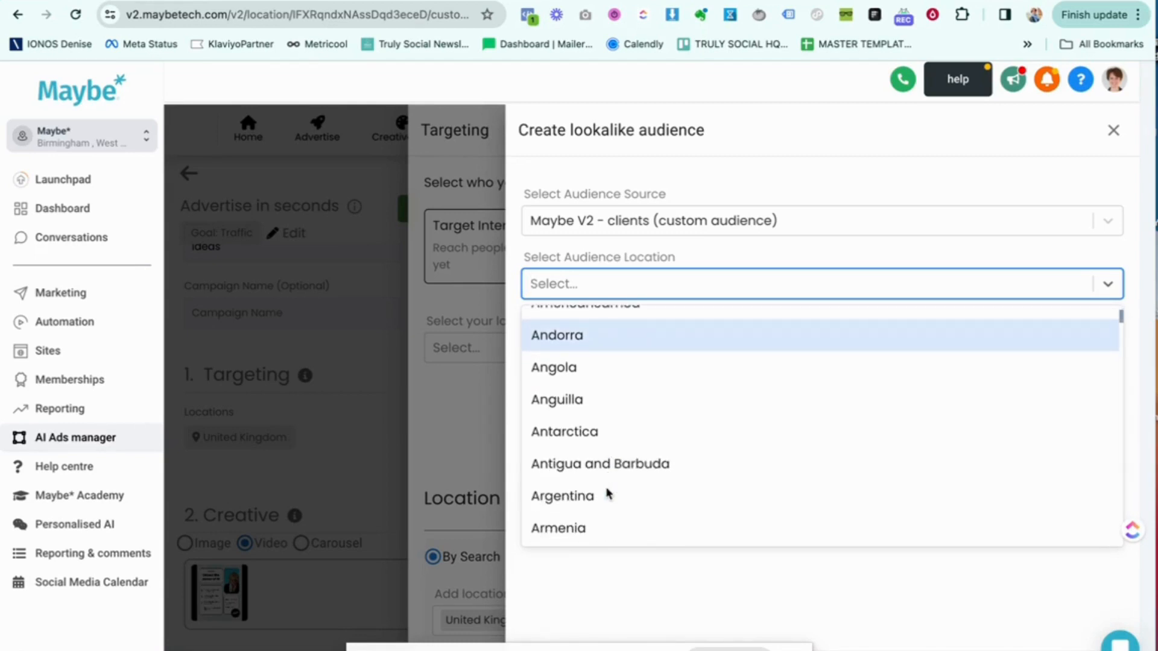
{"action": "scroll", "coordinate": [608, 493], "scroll_direction": "down", "scroll_amount": 1}
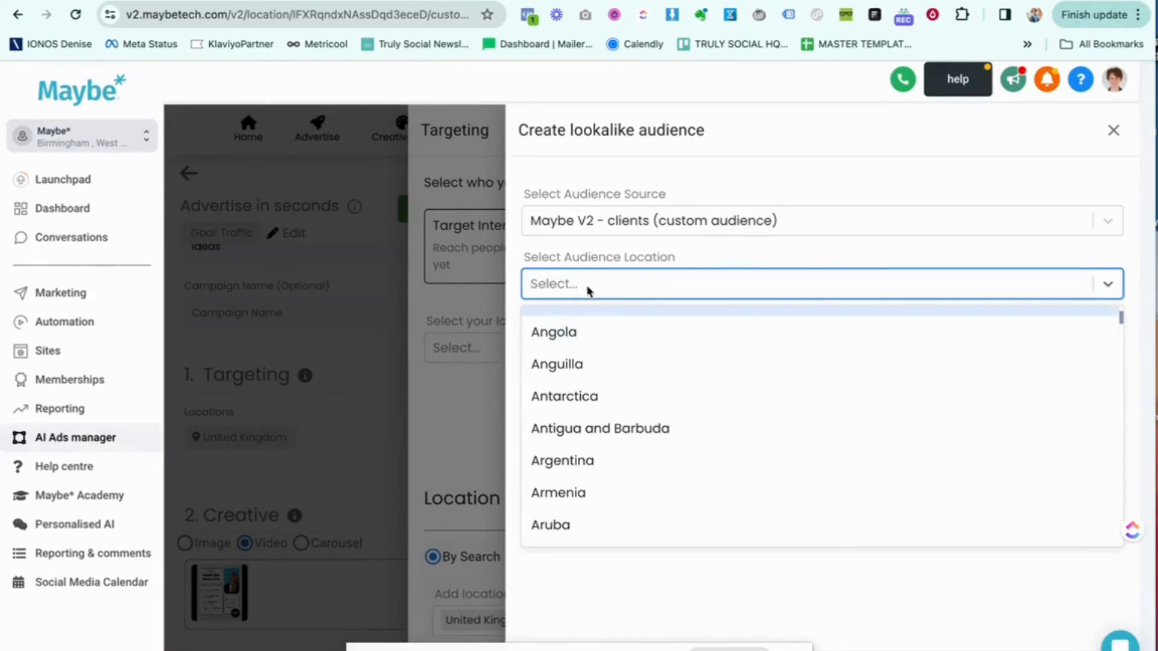
{"action": "type", "text": "united"}
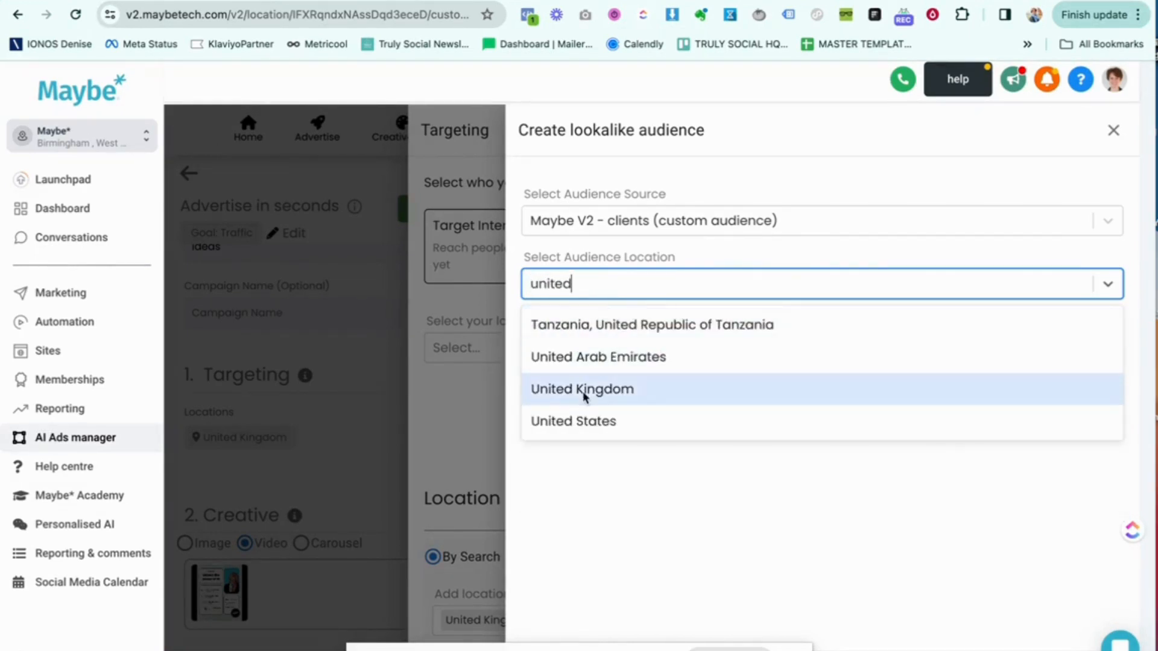
{"action": "left_click", "coordinate": [583, 392]}
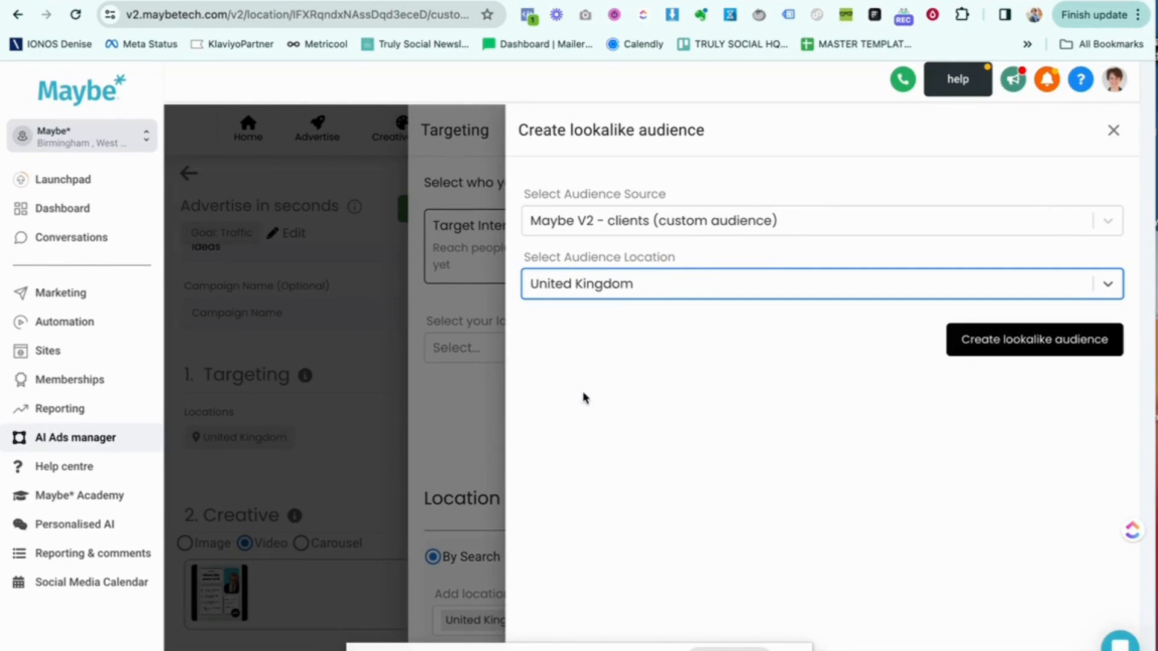
{"action": "left_click", "coordinate": [1004, 353]}
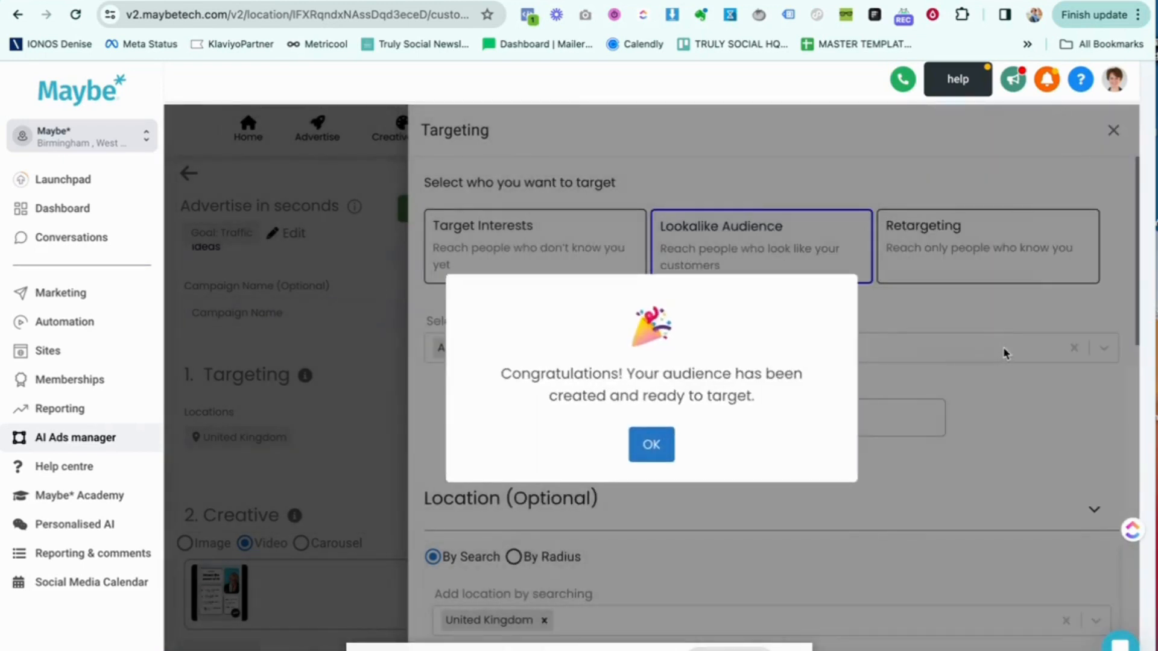
{"action": "left_click", "coordinate": [652, 446]}
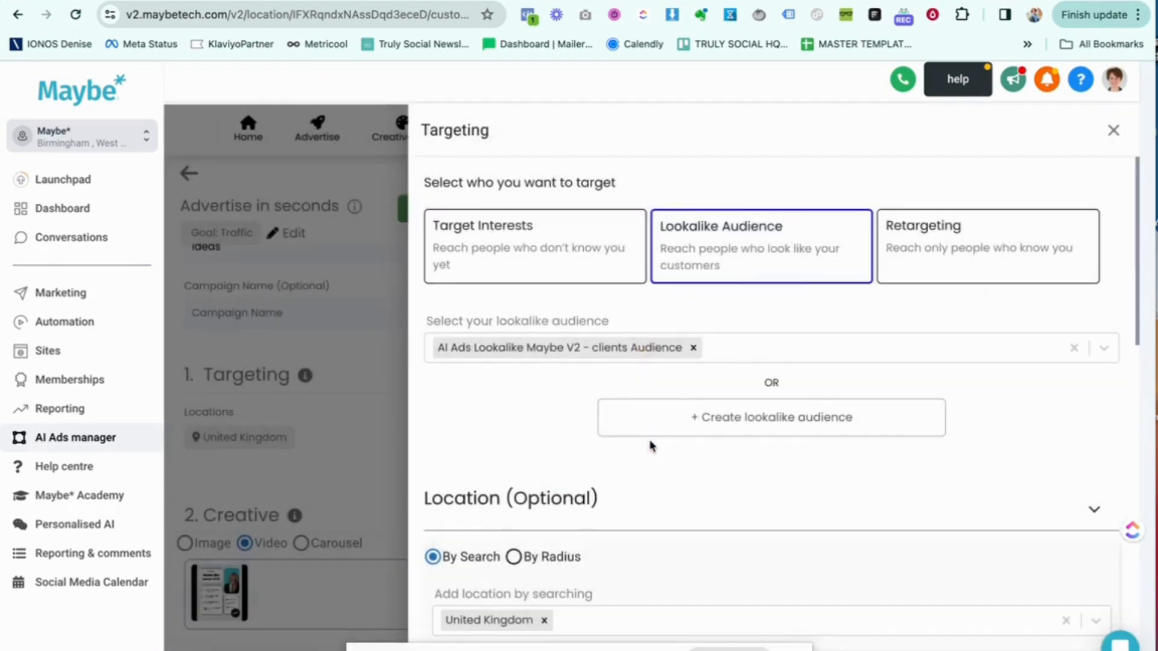
{"action": "left_click", "coordinate": [1101, 349]}
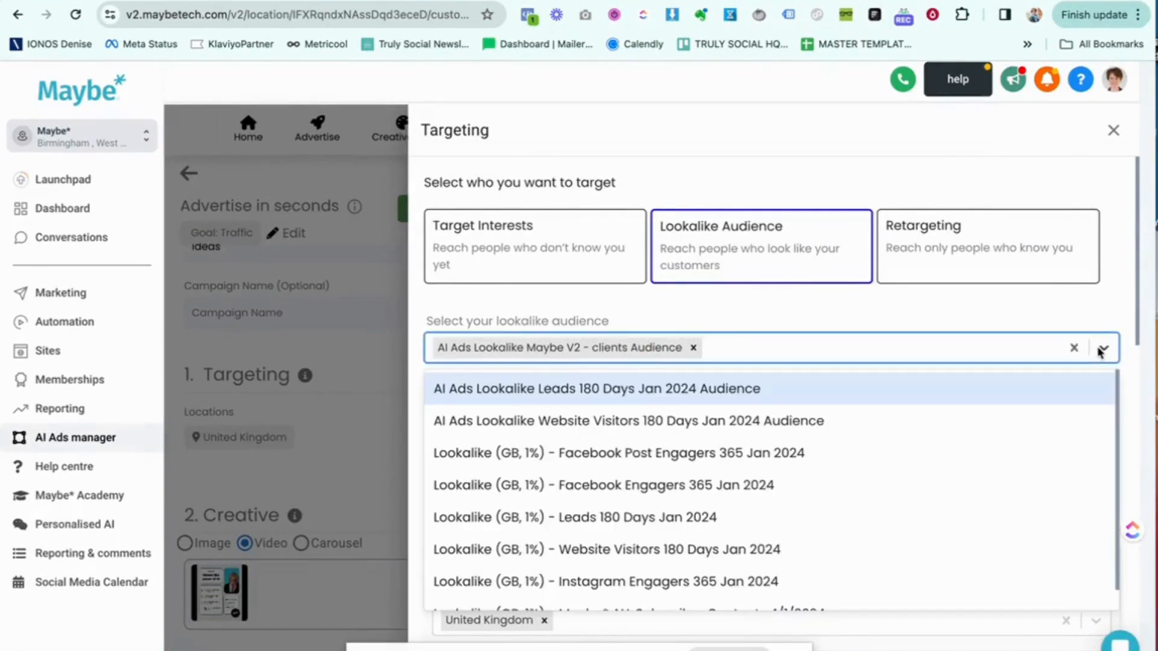
{"action": "left_click", "coordinate": [1042, 318]}
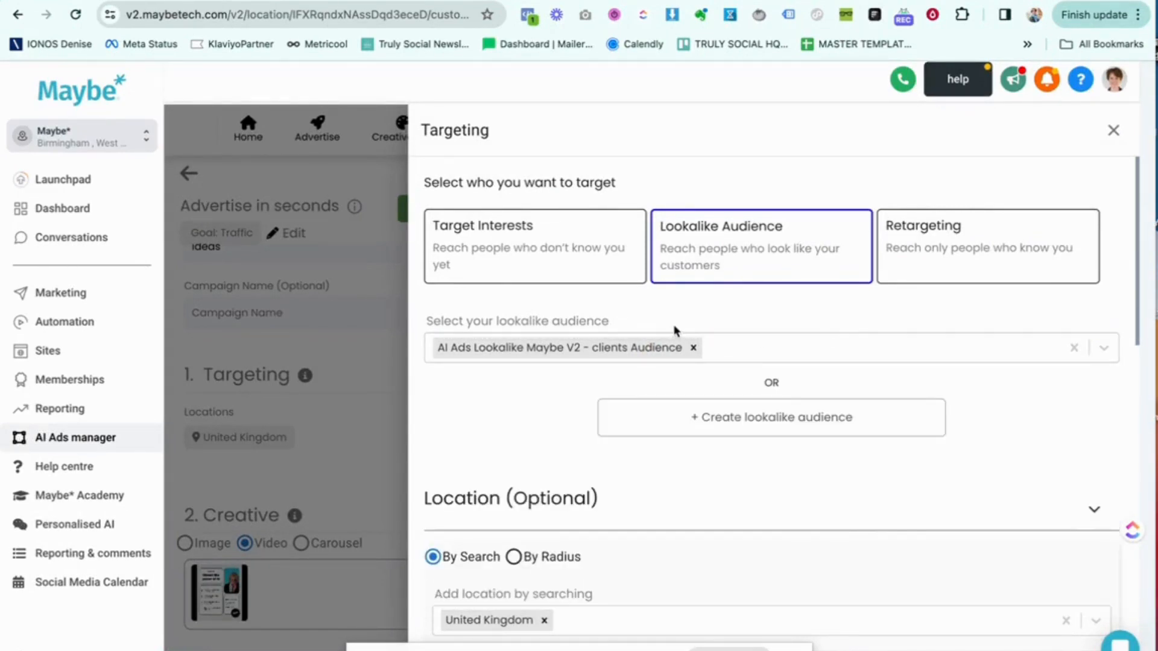
Switch the ad's targeting to Target Interests and clear all the preselected keywords.
{"action": "left_click", "coordinate": [549, 266]}
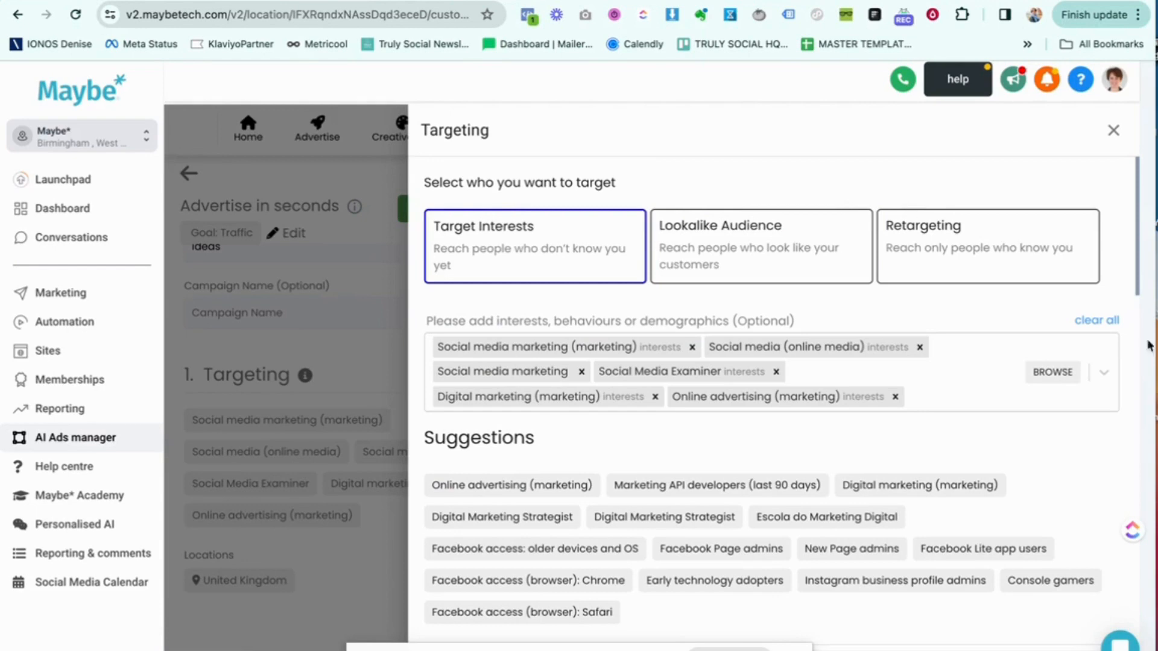
{"action": "left_click", "coordinate": [1097, 326]}
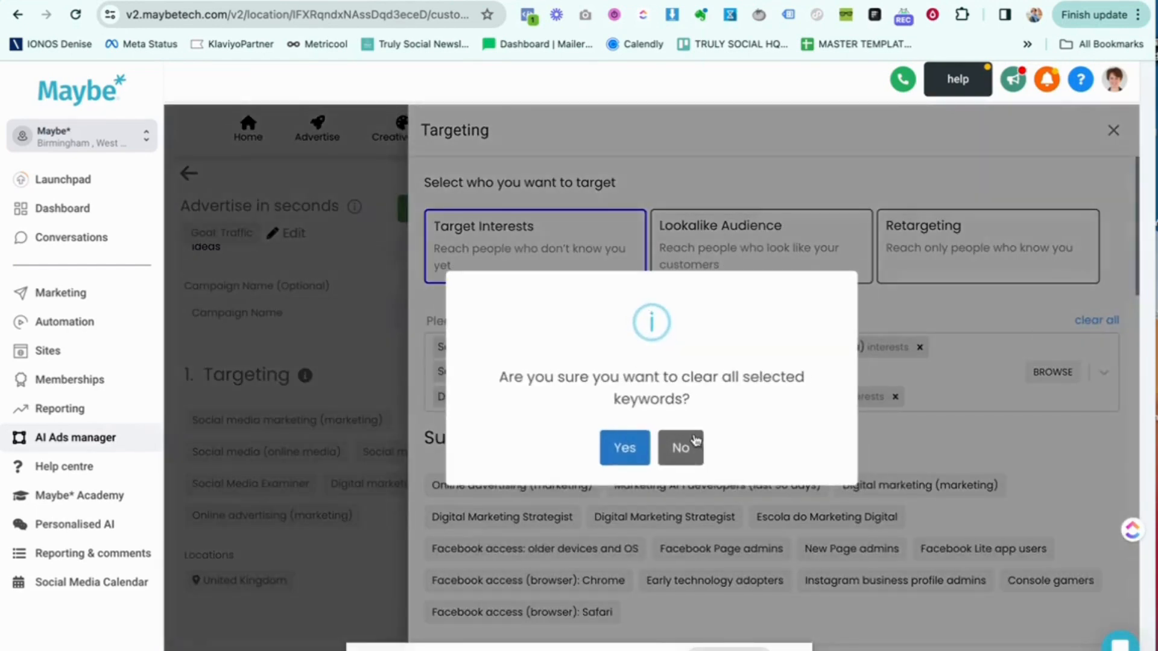
{"action": "left_click", "coordinate": [618, 455]}
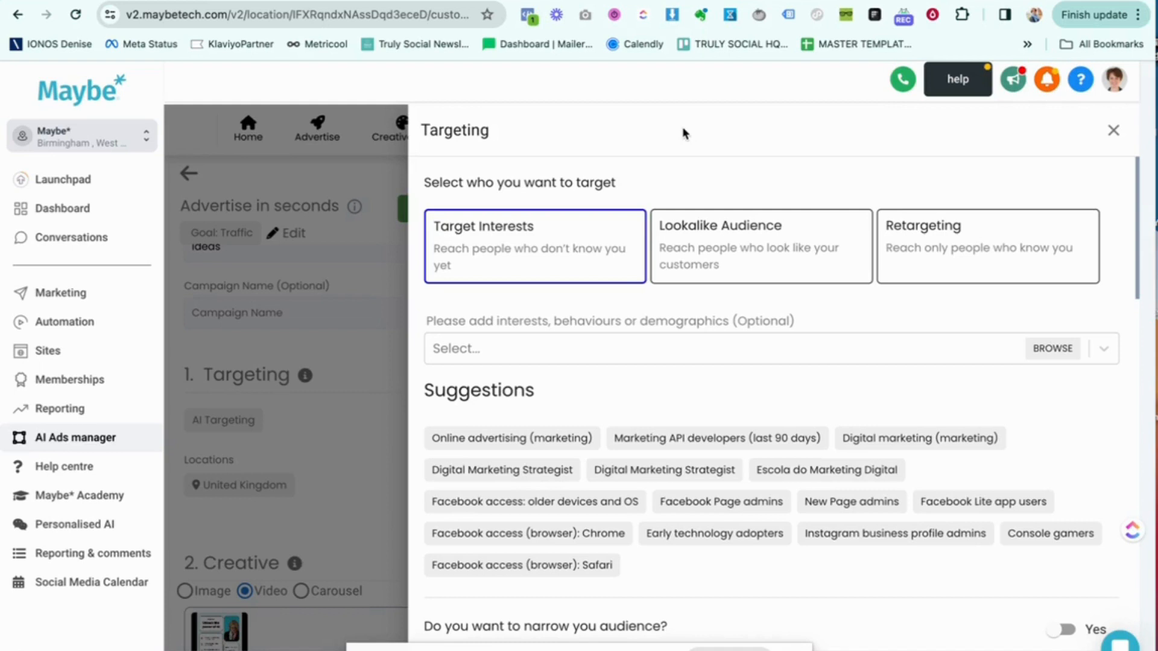
Search the interests for "social media", add "Social media marketing (marketing)", and clear the remaining search text.
{"action": "left_click", "coordinate": [499, 356]}
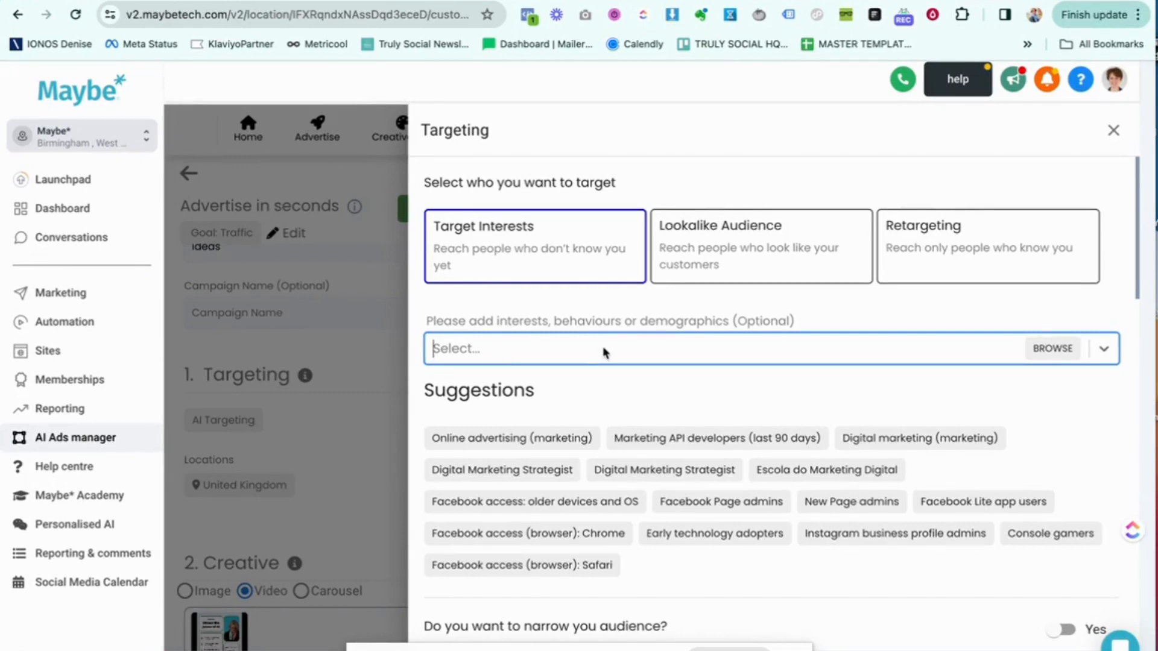
{"action": "type", "text": "so"}
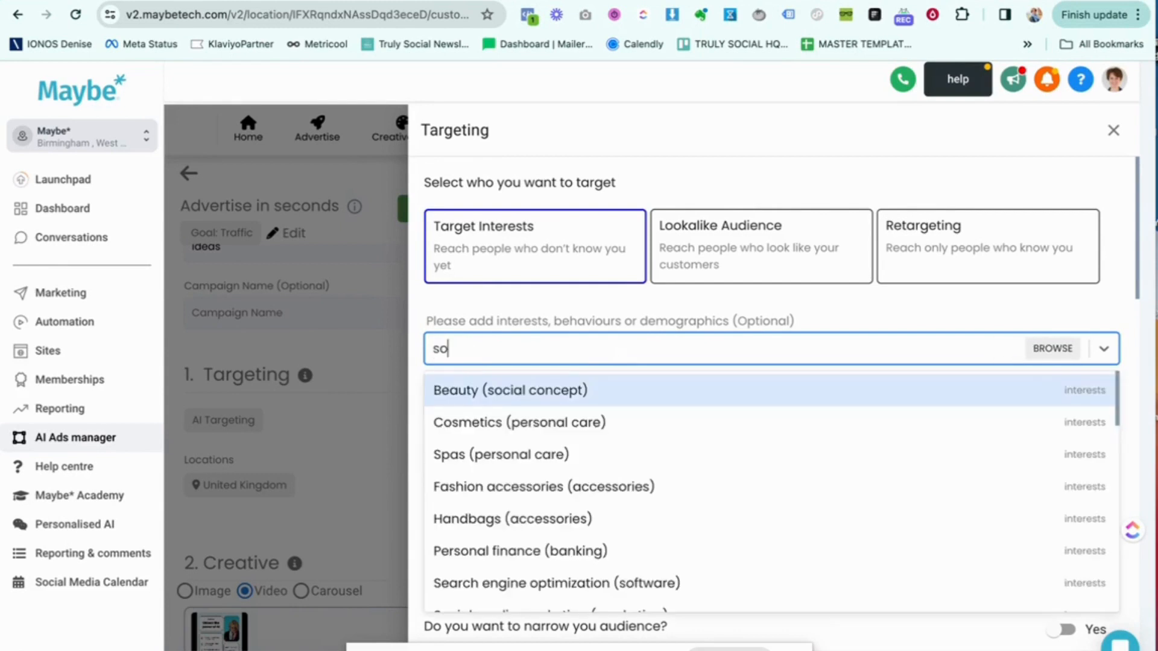
{"action": "type", "text": "cial media"}
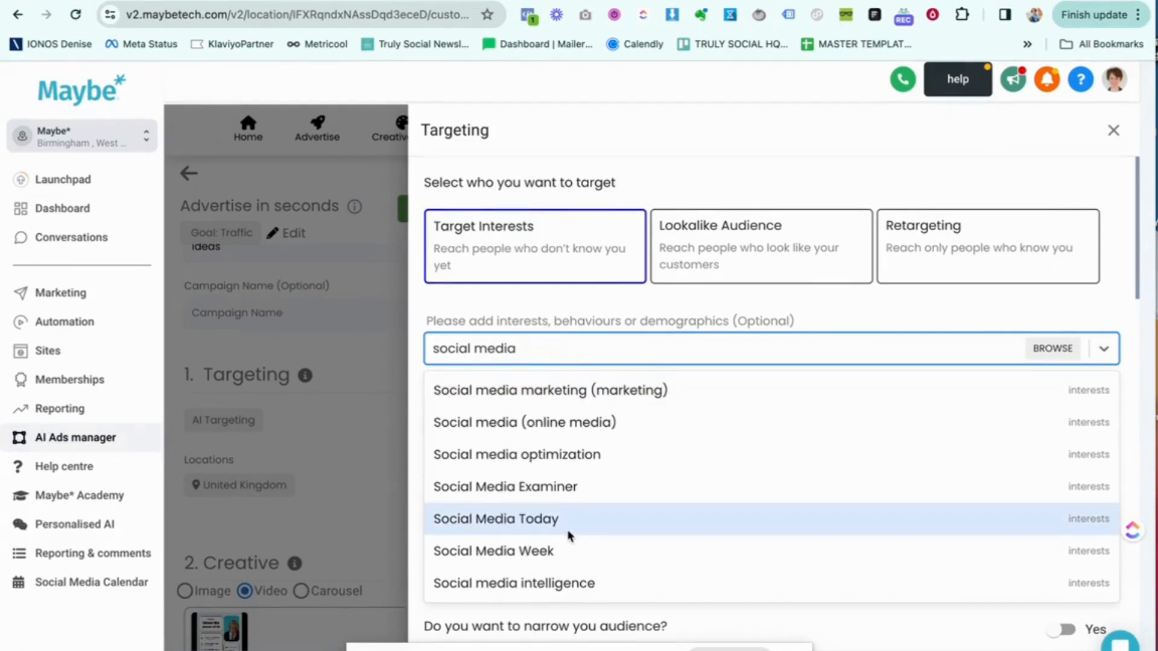
{"action": "left_click", "coordinate": [583, 393]}
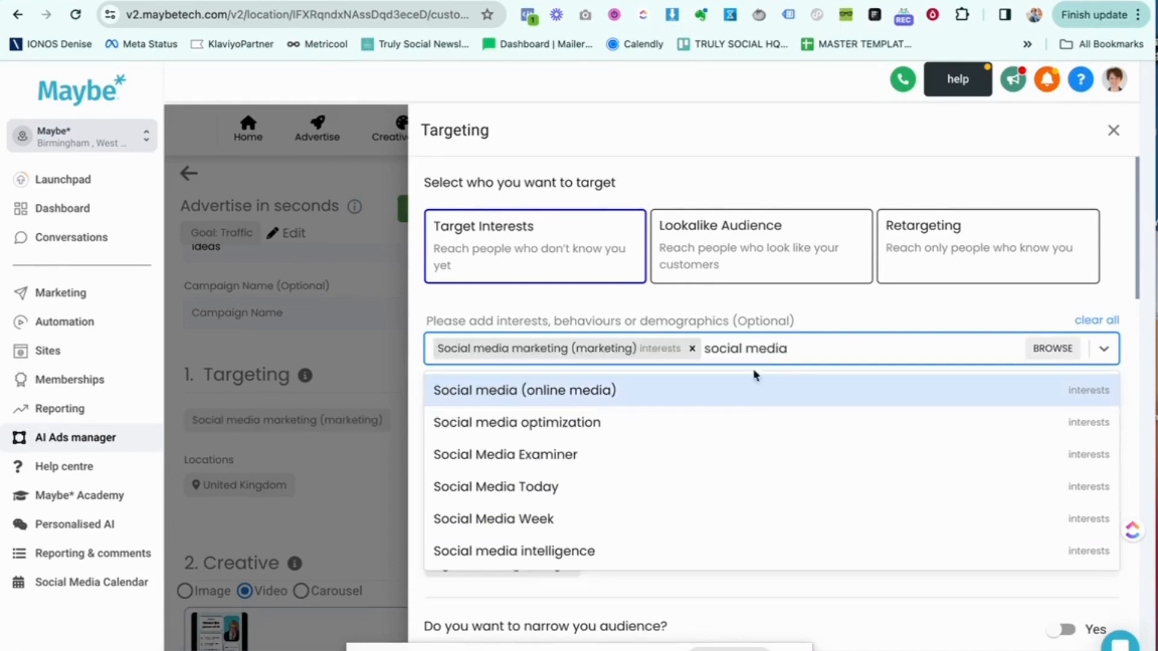
{"action": "key", "text": "ctrl+a"}
{"action": "key", "text": "BackSpace"}
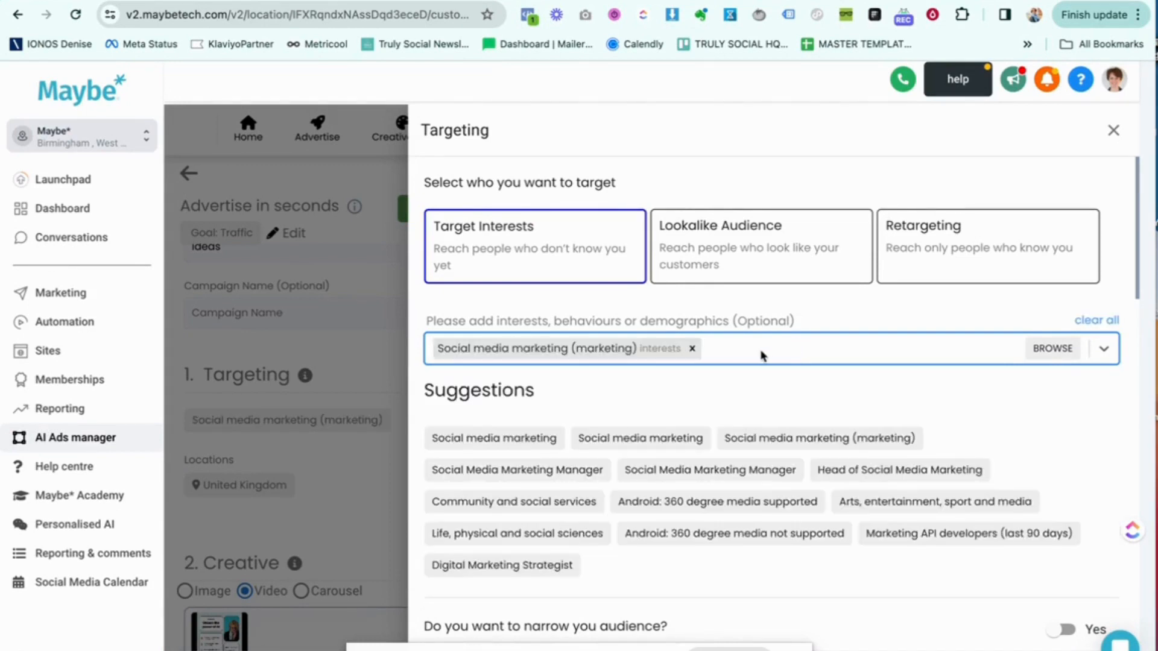
Search the interests for "digital m", add "Digital marketing (marketing)", and clear the remaining search text.
{"action": "type", "text": "digital m"}
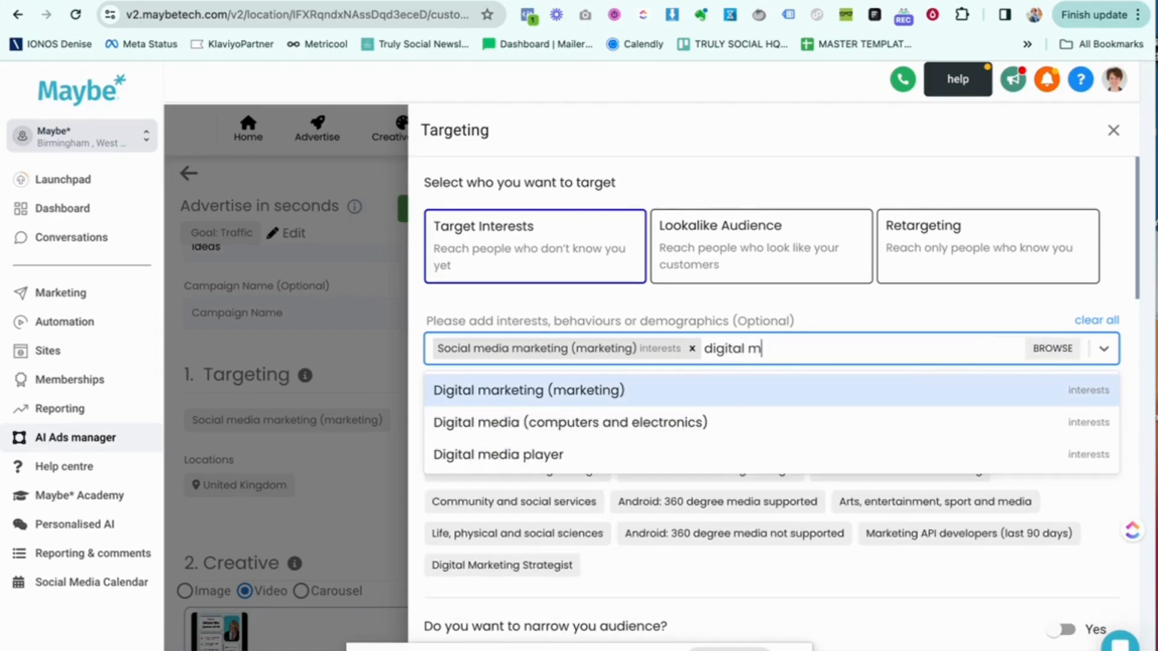
{"action": "left_click", "coordinate": [591, 390]}
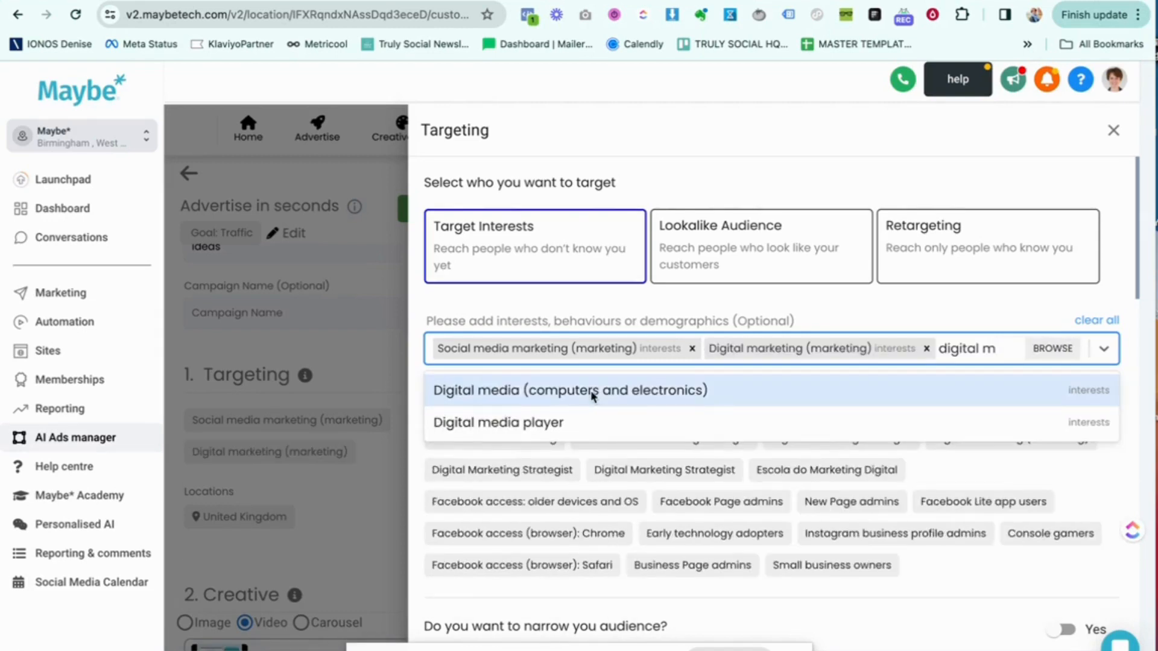
{"action": "key", "text": "ctrl+a"}
{"action": "key", "text": "BackSpace"}
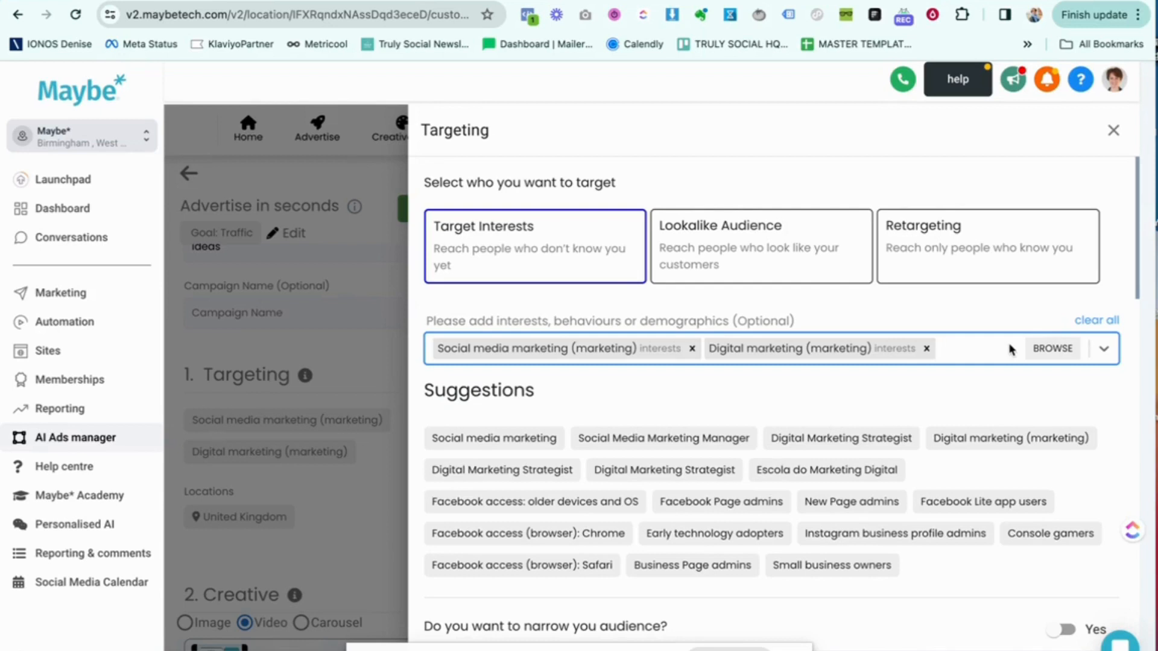
Search the interests for "shopp", look through the matching options, and clear the search text without adding any.
{"action": "type", "text": "shopp"}
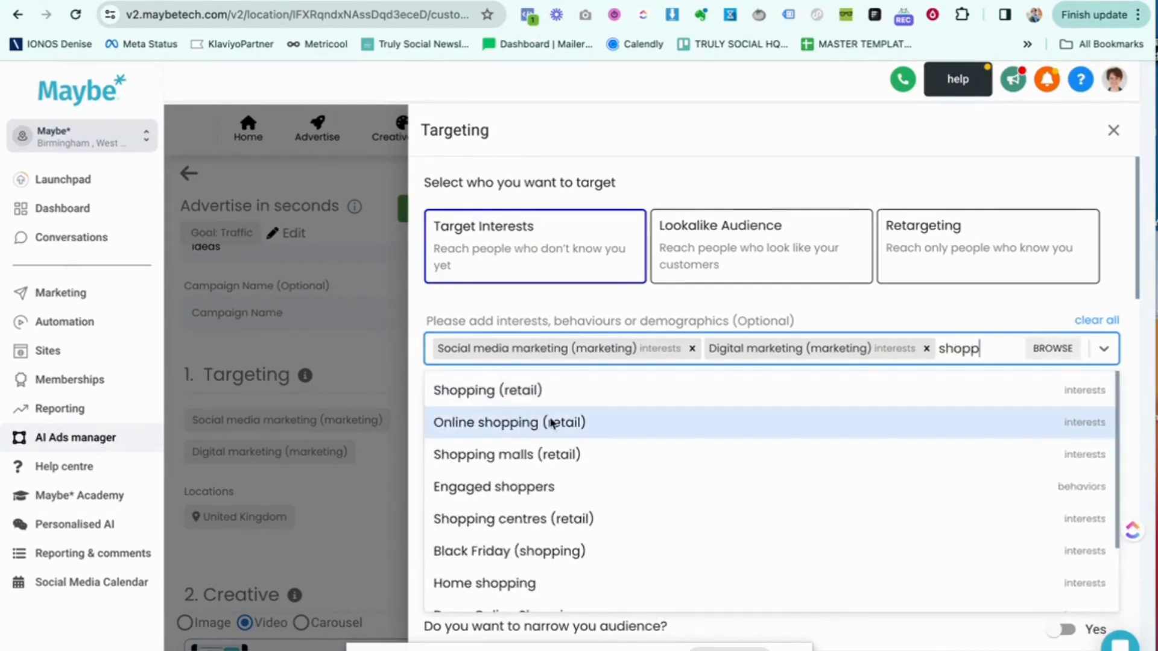
{"action": "scroll", "coordinate": [536, 486], "scroll_direction": "down", "scroll_amount": 1}
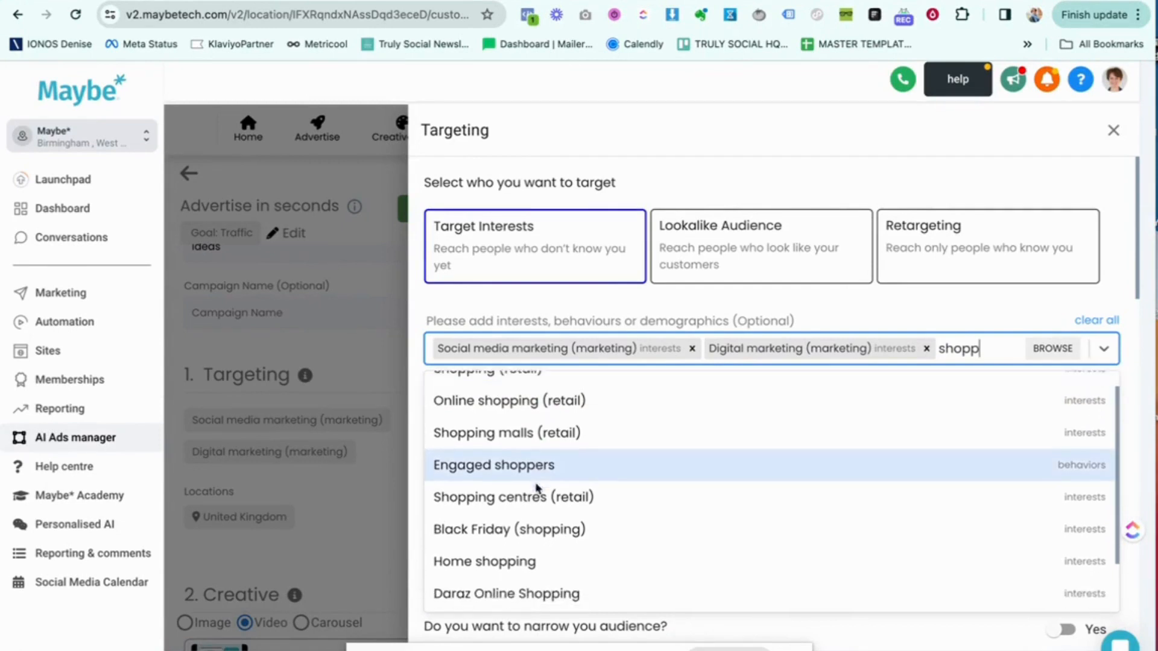
{"action": "scroll", "coordinate": [537, 486], "scroll_direction": "down", "scroll_amount": 3}
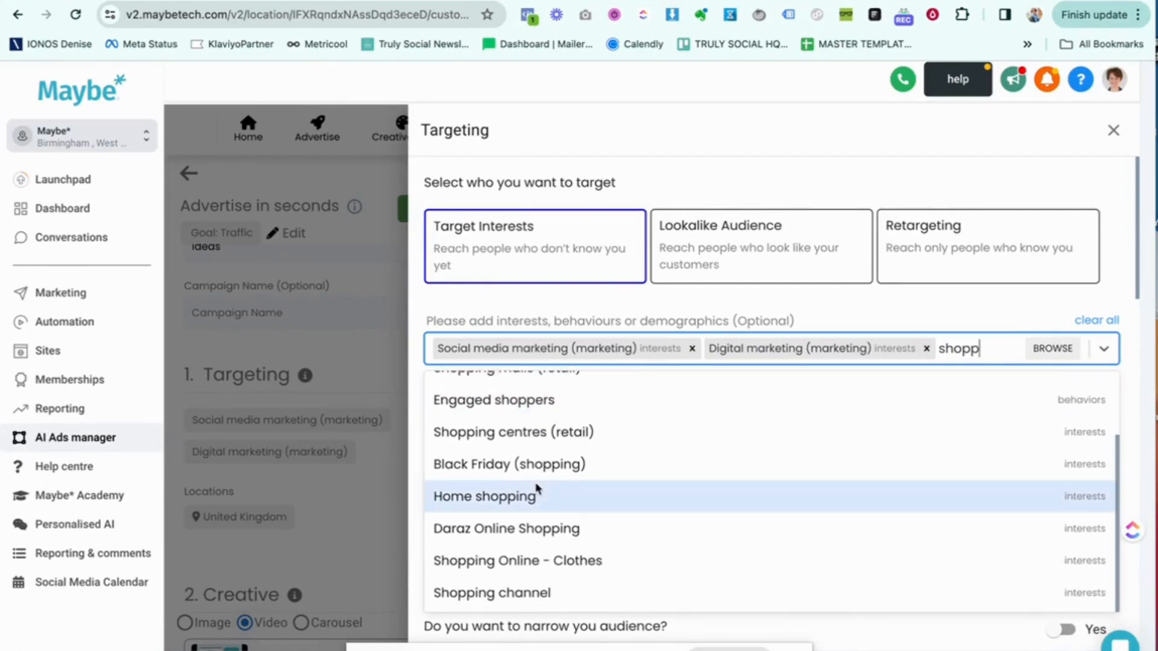
{"action": "scroll", "coordinate": [535, 482], "scroll_direction": "up", "scroll_amount": 3}
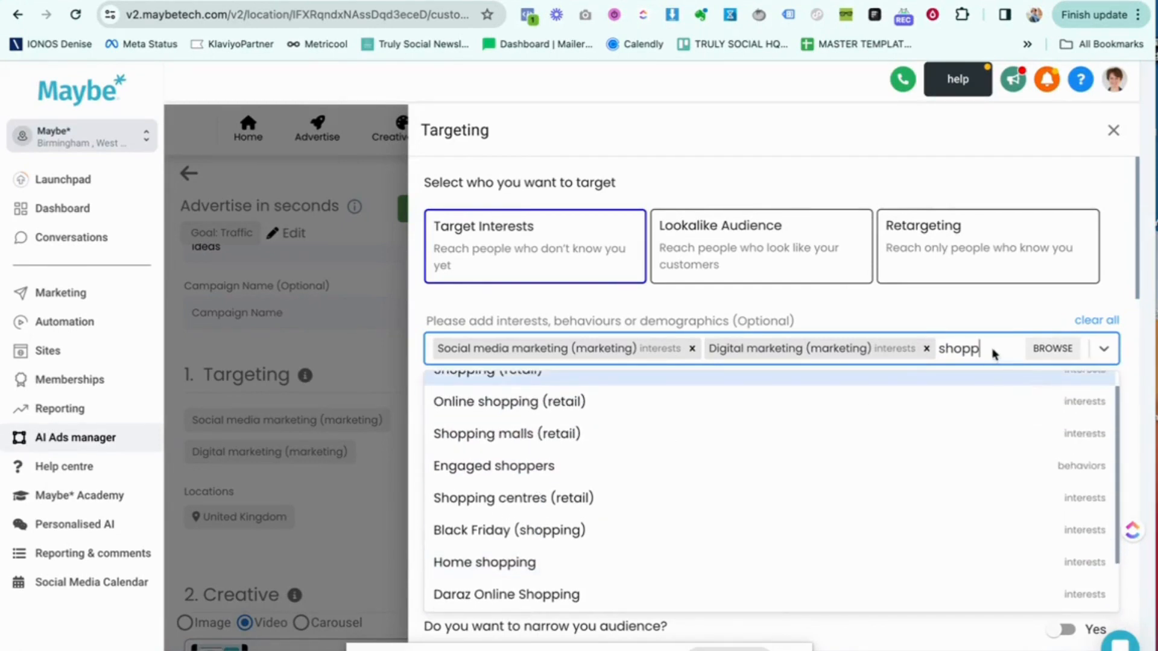
{"action": "key", "text": "BackSpace"}
{"action": "key", "text": "BackSpace"}
{"action": "key", "text": "BackSpace"}
{"action": "key", "text": "BackSpace"}
{"action": "key", "text": "BackSpace"}
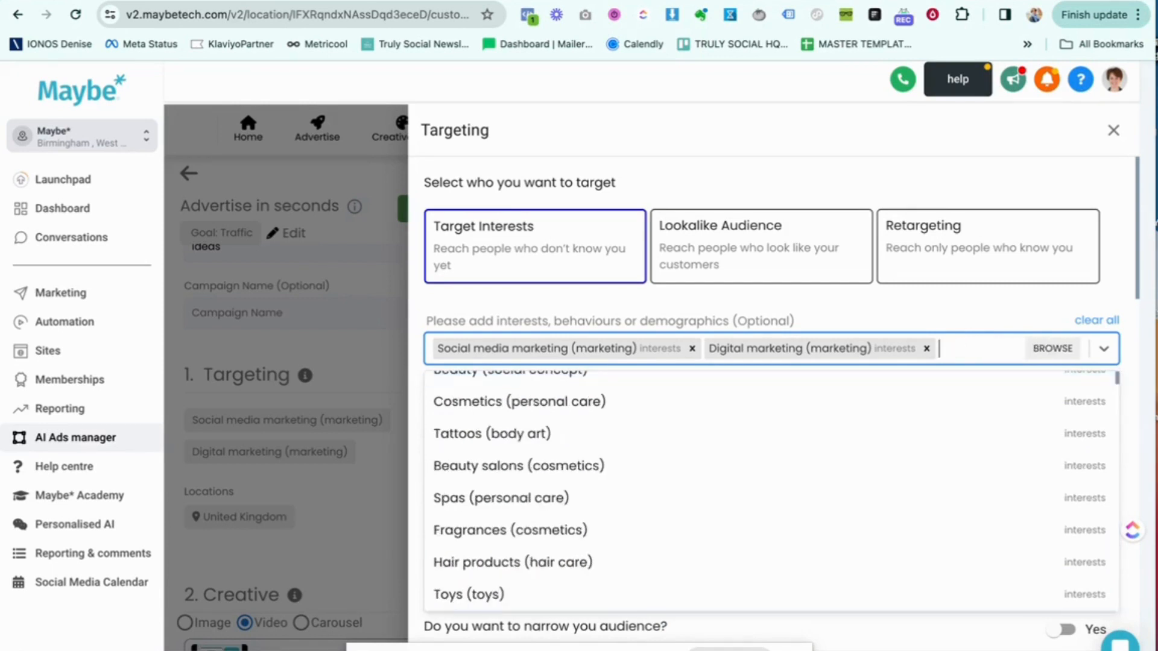
Search the interests for "sport", look through the matching options, and clear the search text without adding any.
{"action": "type", "text": "sport"}
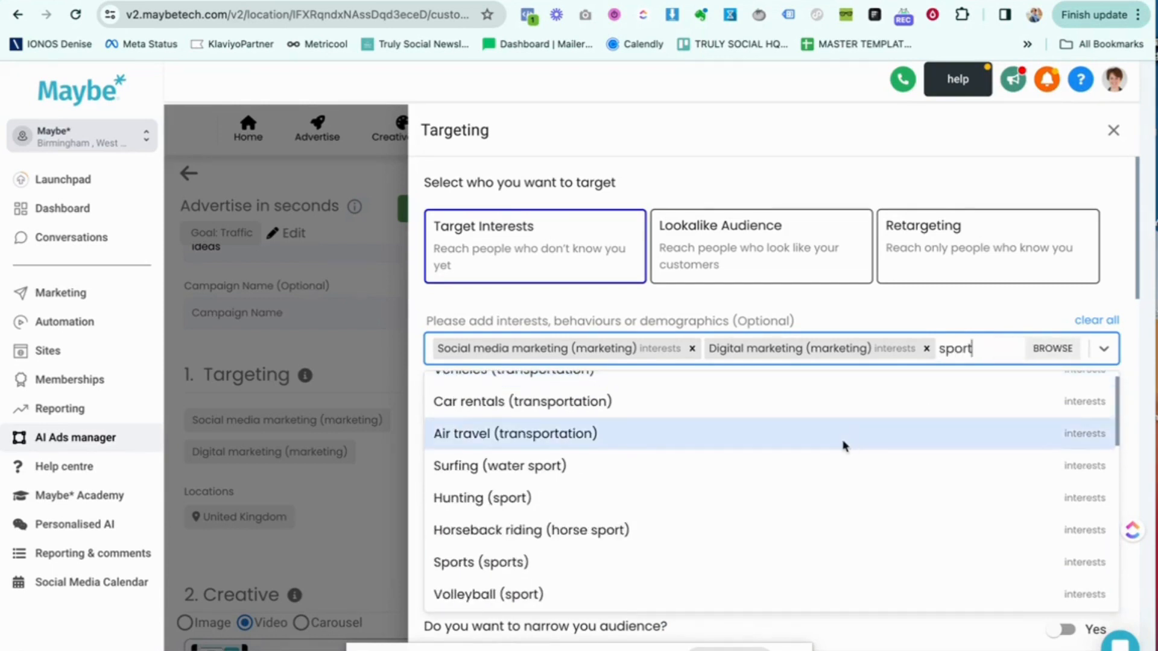
{"action": "scroll", "coordinate": [843, 446], "scroll_direction": "up", "scroll_amount": 1}
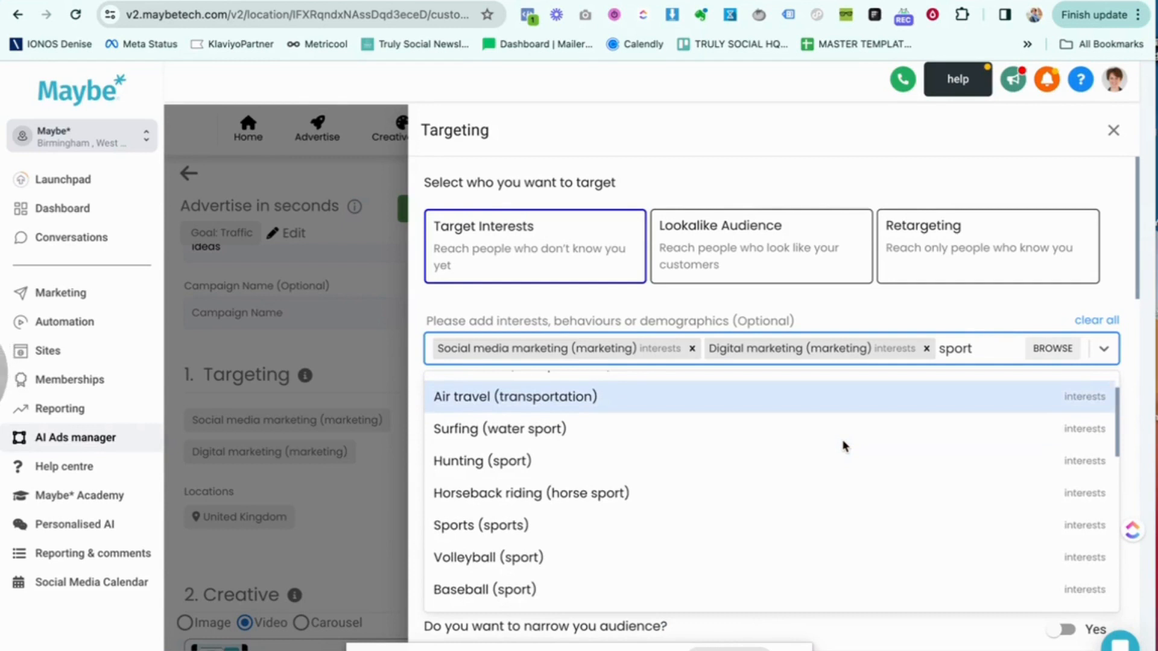
{"action": "key", "text": "BackSpace"}
{"action": "key", "text": "BackSpace"}
{"action": "key", "text": "BackSpace"}
{"action": "key", "text": "BackSpace"}
{"action": "key", "text": "BackSpace"}
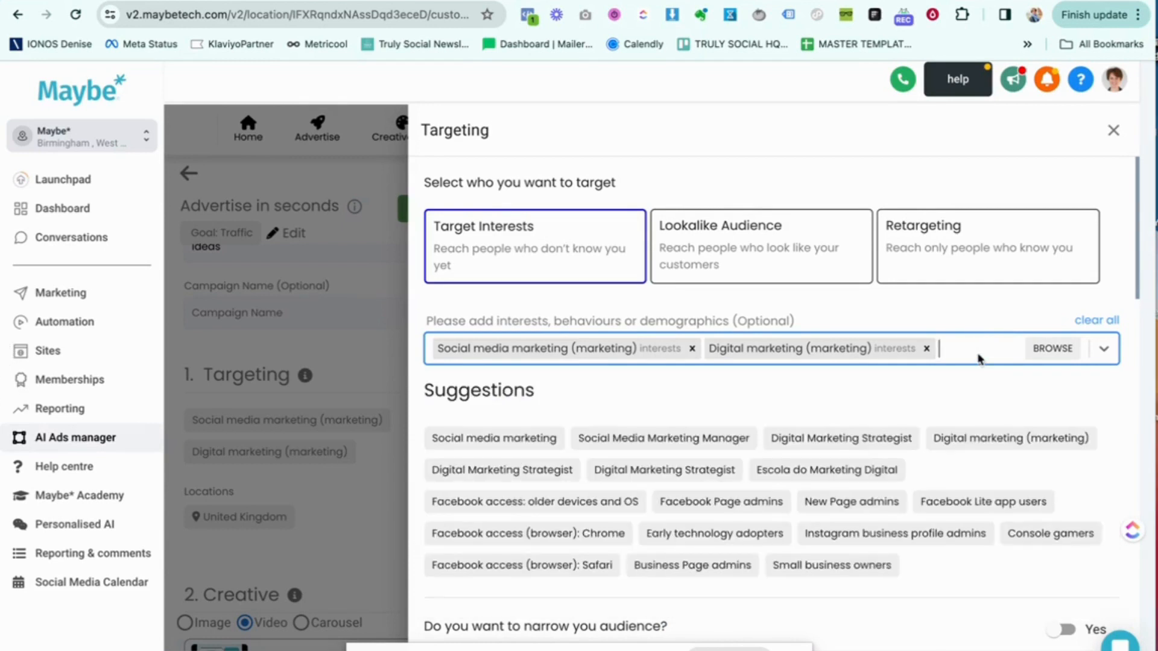
Search the interests for "magaz", add "Magazines (publications)", and clear the remaining search text.
{"action": "type", "text": "magaz"}
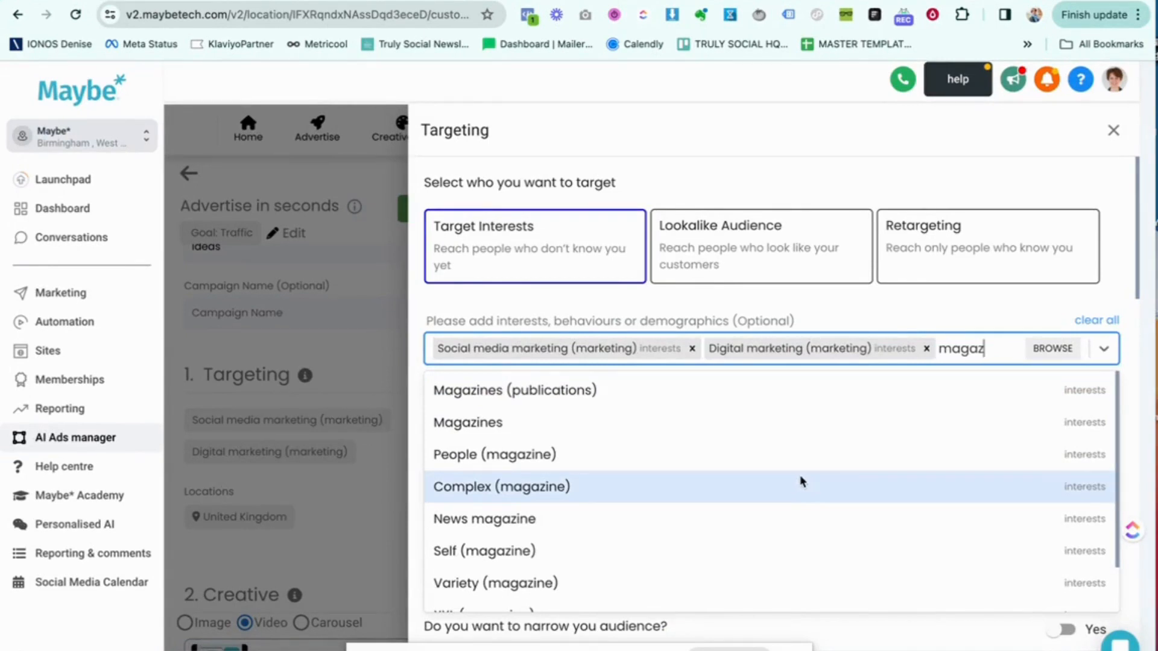
{"action": "scroll", "coordinate": [802, 481], "scroll_direction": "down", "scroll_amount": 2}
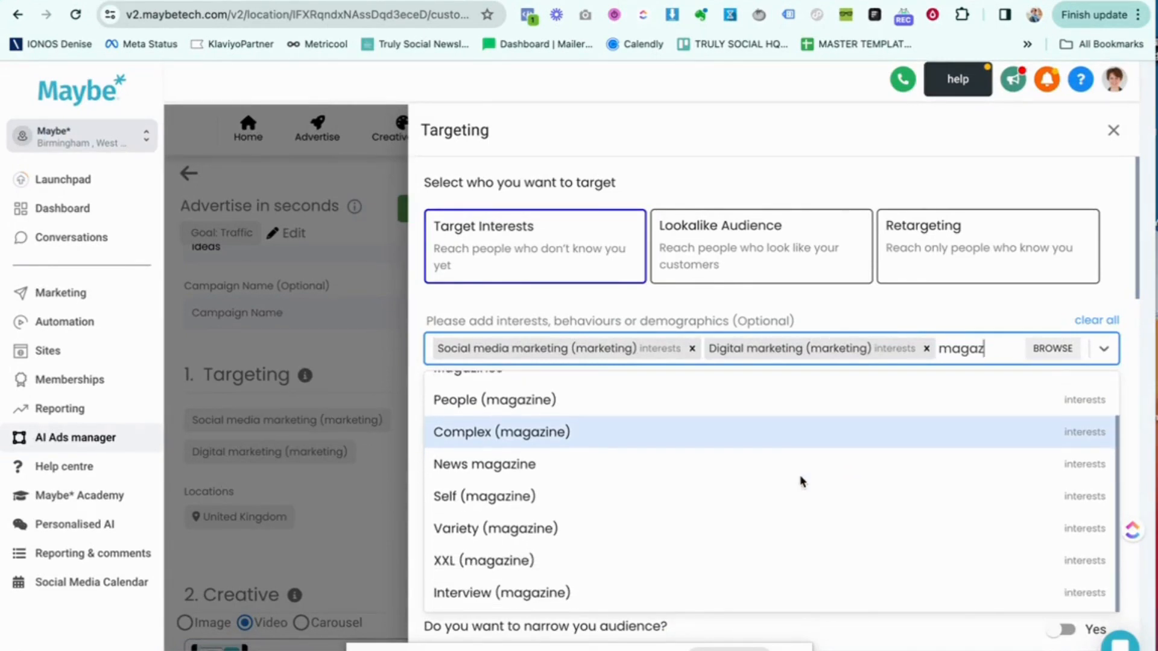
{"action": "scroll", "coordinate": [801, 481], "scroll_direction": "up", "scroll_amount": 1}
{"action": "scroll", "coordinate": [802, 481], "scroll_direction": "up", "scroll_amount": 1}
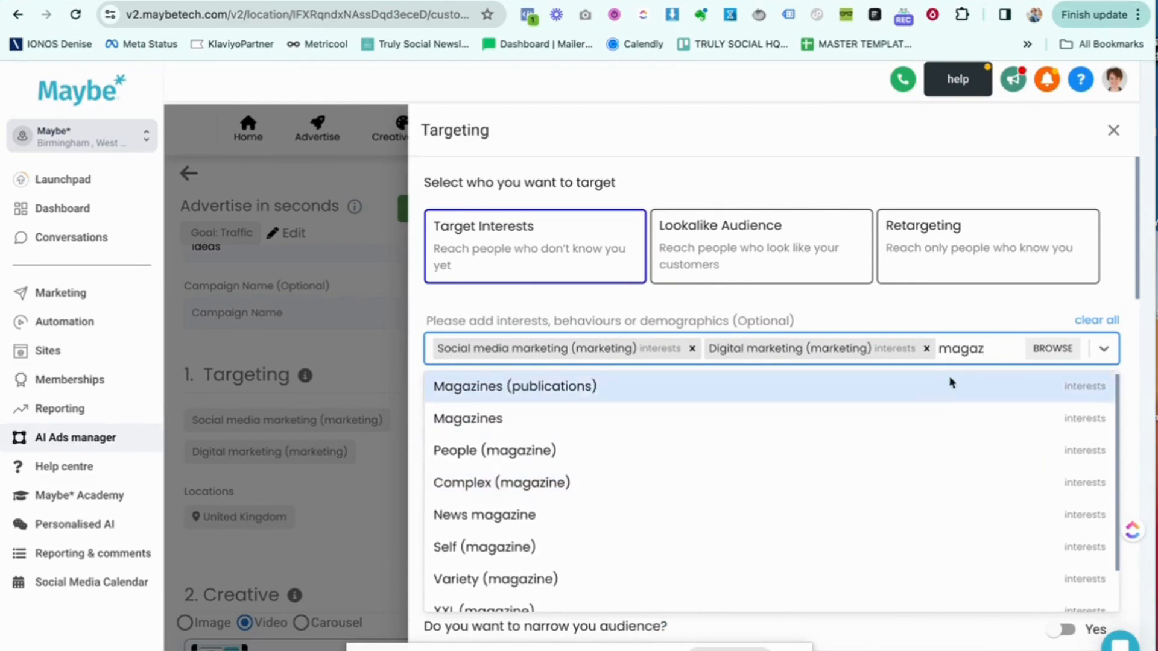
{"action": "key", "text": "BackSpace"}
{"action": "key", "text": "BackSpace"}
{"action": "key", "text": "BackSpace"}
{"action": "key", "text": "BackSpace"}
{"action": "key", "text": "BackSpace"}
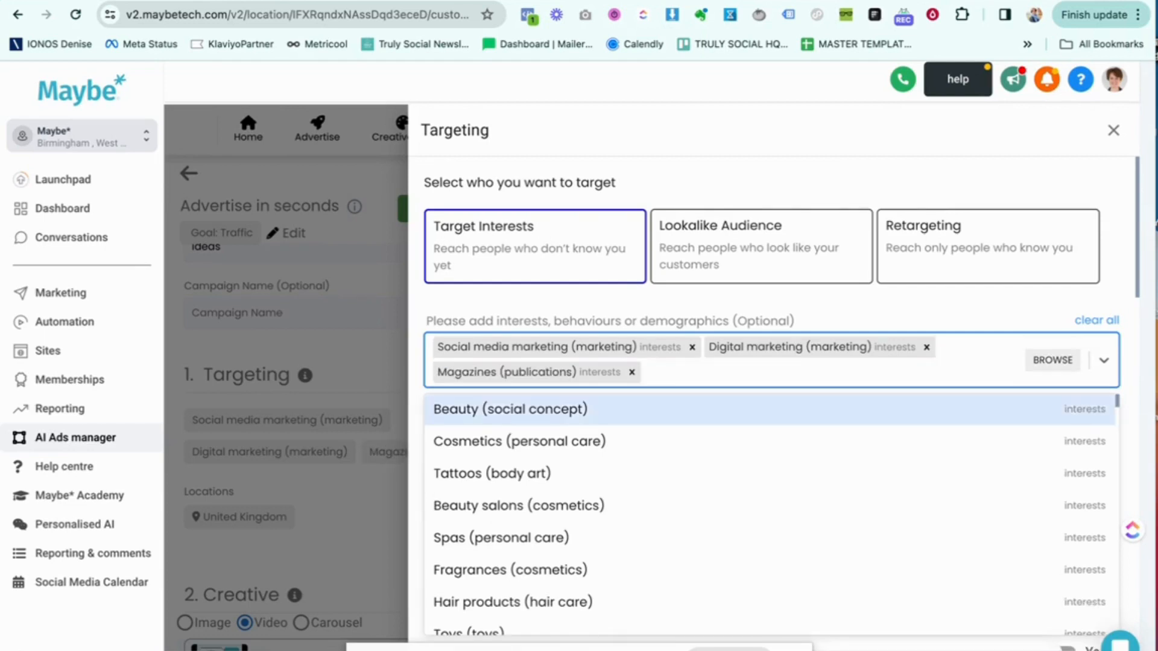
Search the interests for "crick", check the cricket-related options, and clear the search text without adding any.
{"action": "type", "text": "crick"}
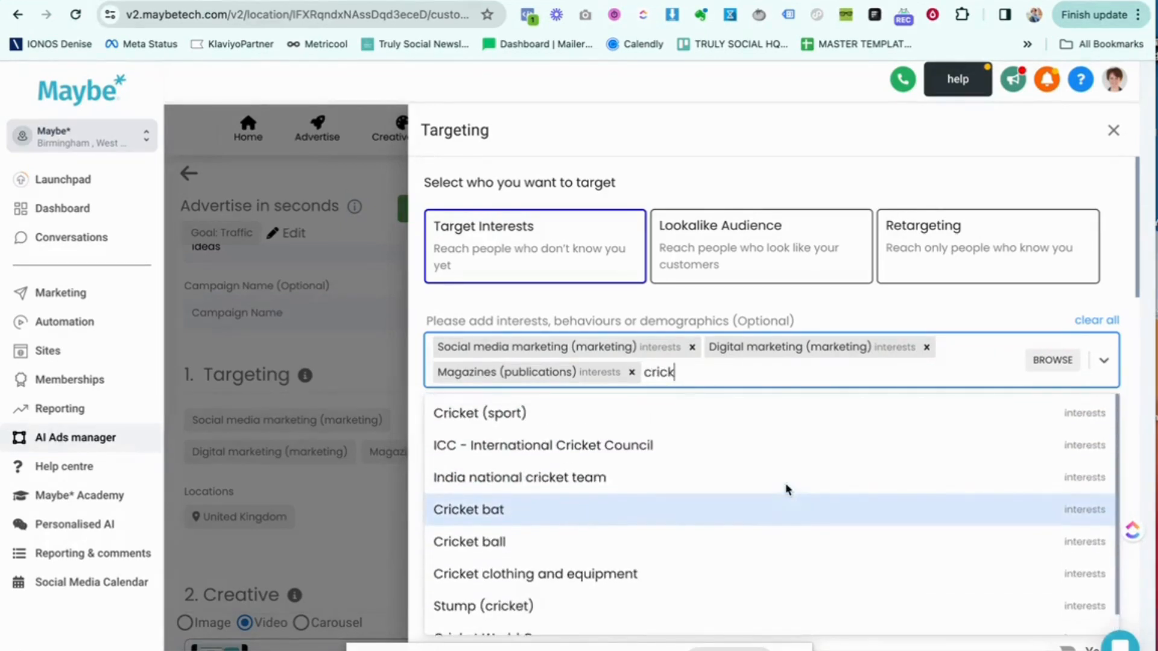
{"action": "key", "text": "BackSpace"}
{"action": "key", "text": "BackSpace"}
{"action": "key", "text": "BackSpace"}
{"action": "key", "text": "BackSpace"}
{"action": "key", "text": "BackSpace"}
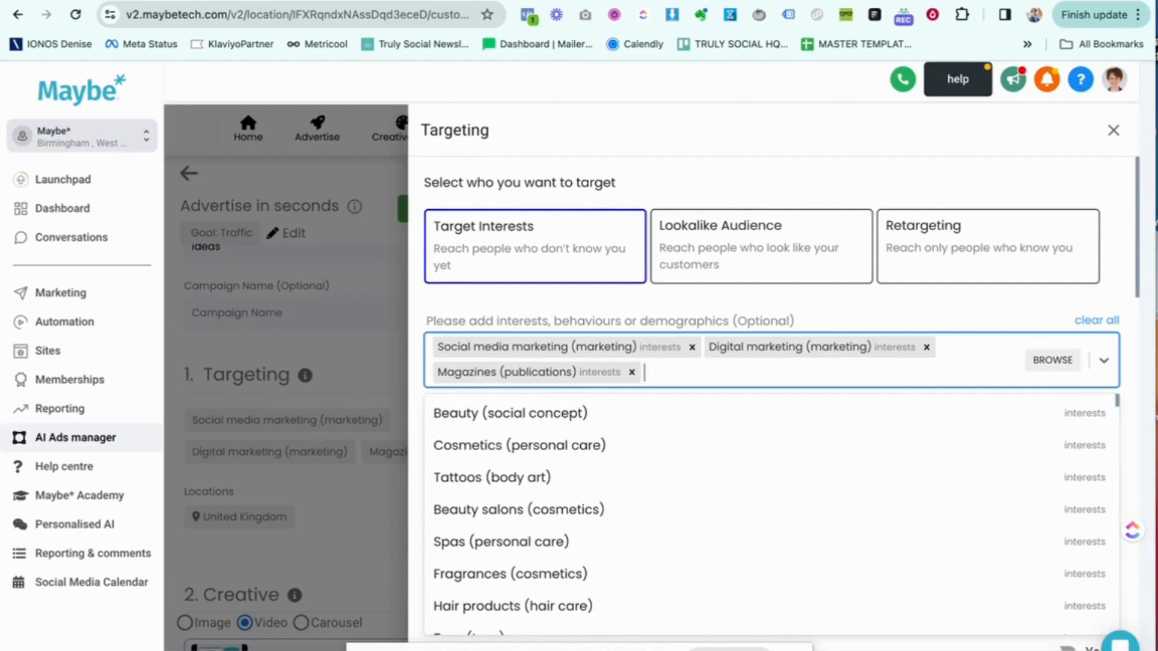
Search the interests for "elt", check the options, clear the search text, and close the list without adding any.
{"action": "type", "text": "elt"}
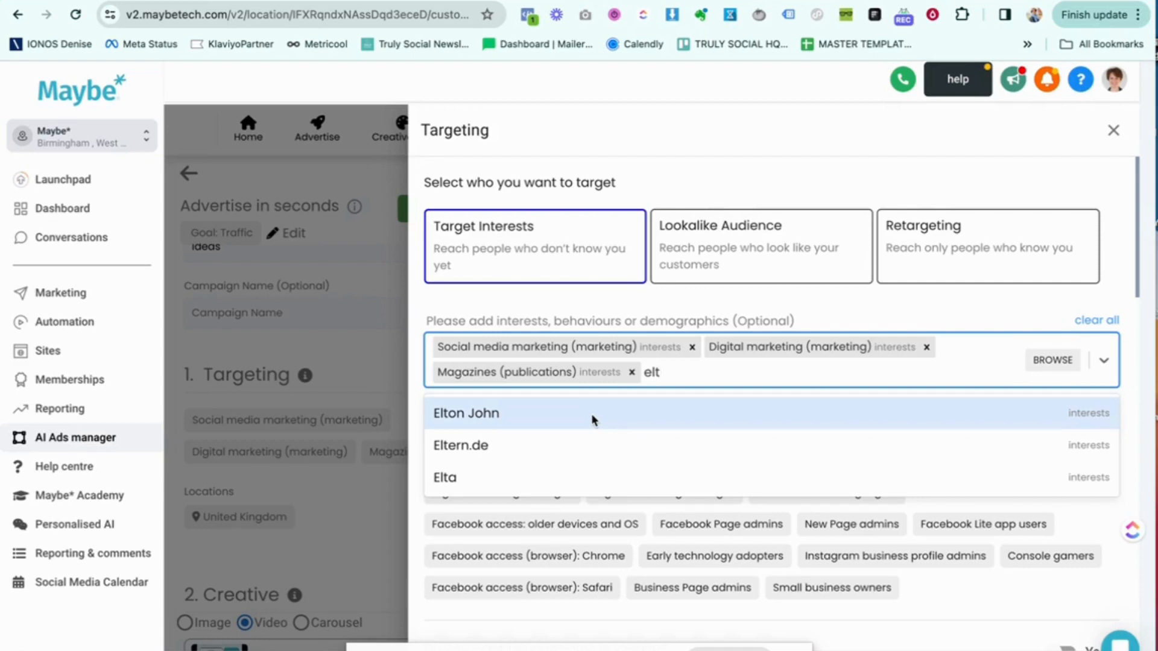
{"action": "key", "text": "BackSpace"}
{"action": "key", "text": "BackSpace"}
{"action": "key", "text": "BackSpace"}
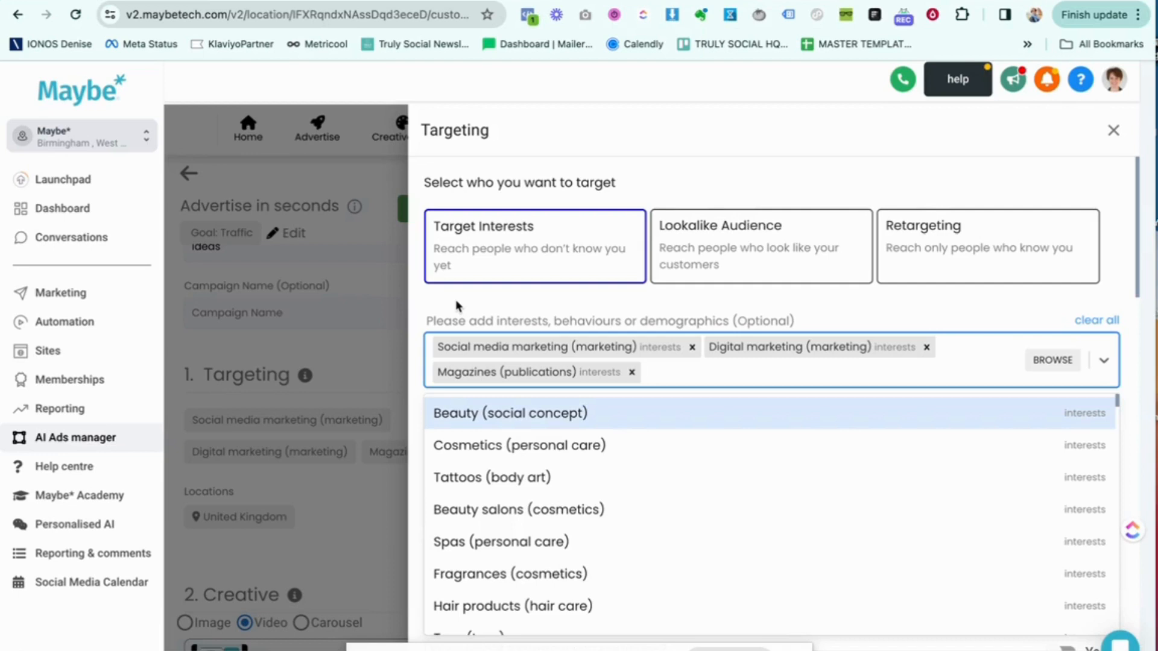
{"action": "left_click", "coordinate": [455, 299]}
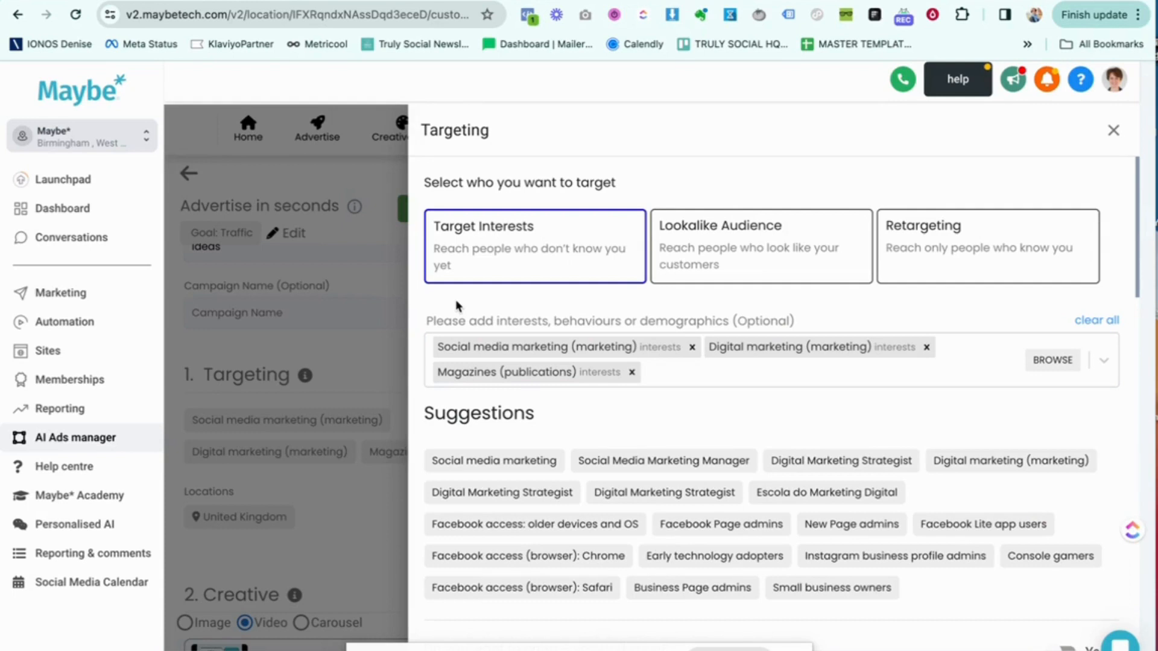
Enable narrowing of the audience below the suggested interests.
{"action": "scroll", "coordinate": [454, 306], "scroll_direction": "down", "scroll_amount": 1}
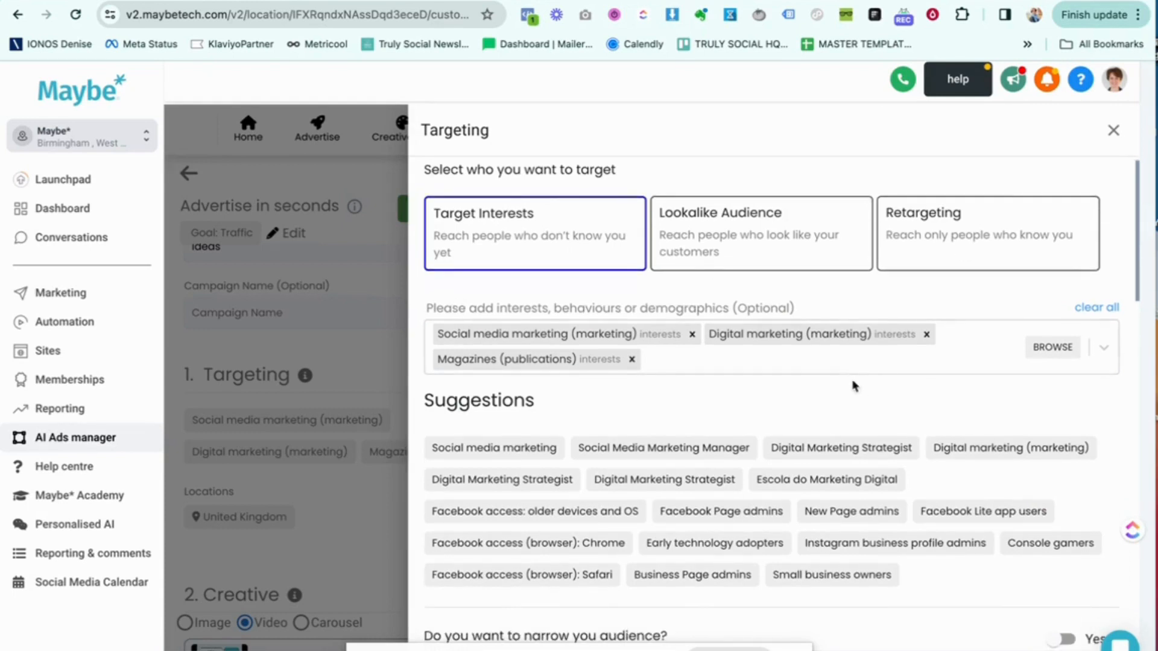
{"action": "scroll", "coordinate": [850, 381], "scroll_direction": "down", "scroll_amount": 1}
{"action": "scroll", "coordinate": [851, 381], "scroll_direction": "down", "scroll_amount": 1}
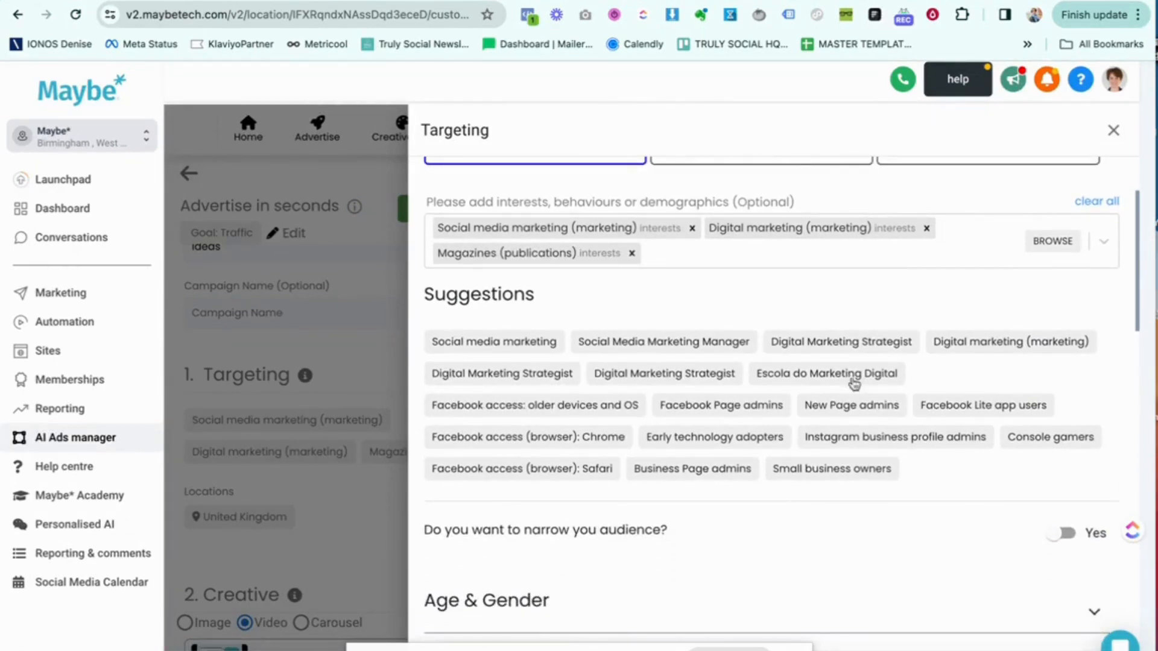
{"action": "left_click", "coordinate": [1062, 535]}
{"action": "scroll", "coordinate": [931, 520], "scroll_direction": "down", "scroll_amount": 2}
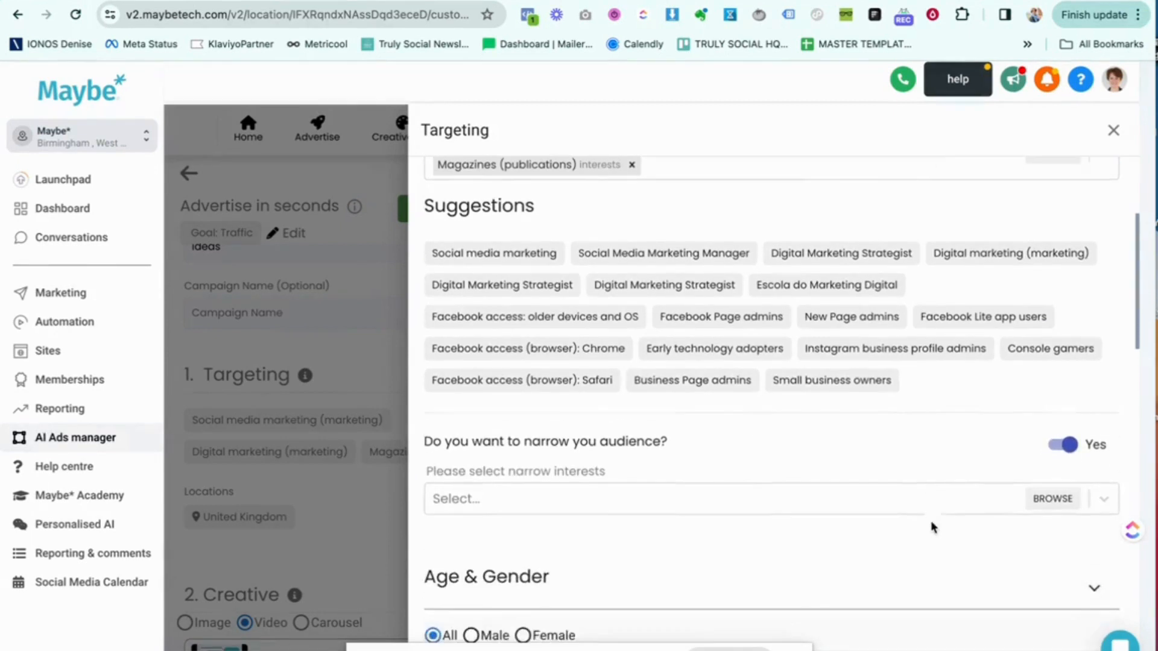
Browse the categories for the narrow interests and look at the options under Behaviours.
{"action": "left_click", "coordinate": [487, 508]}
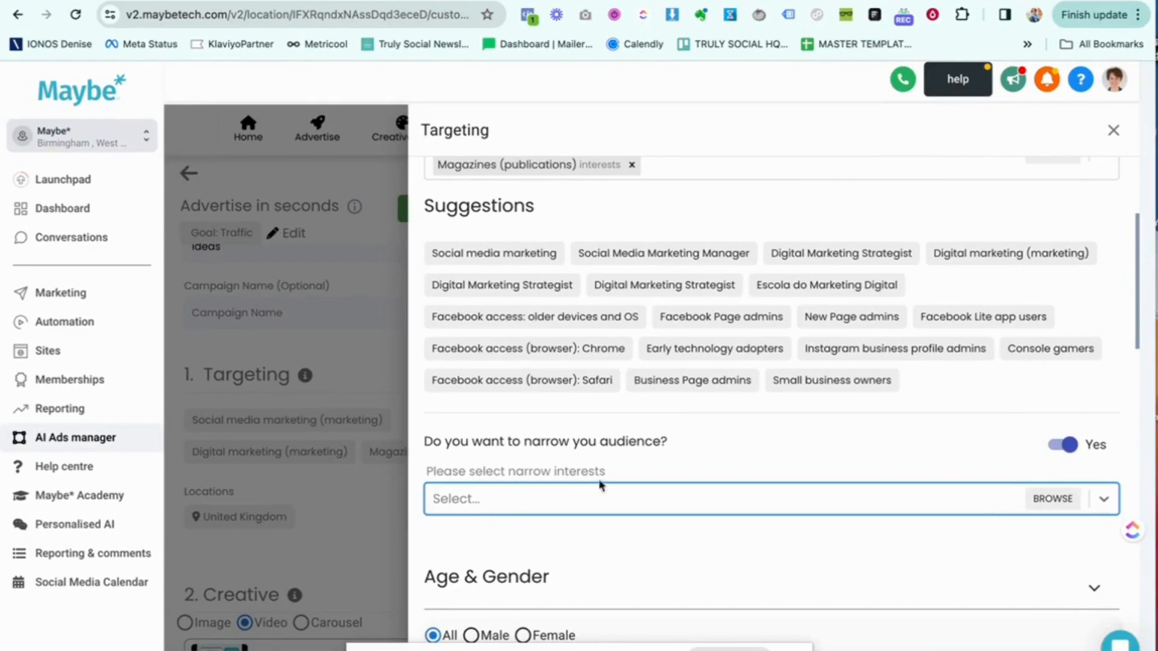
{"action": "left_click", "coordinate": [1056, 501]}
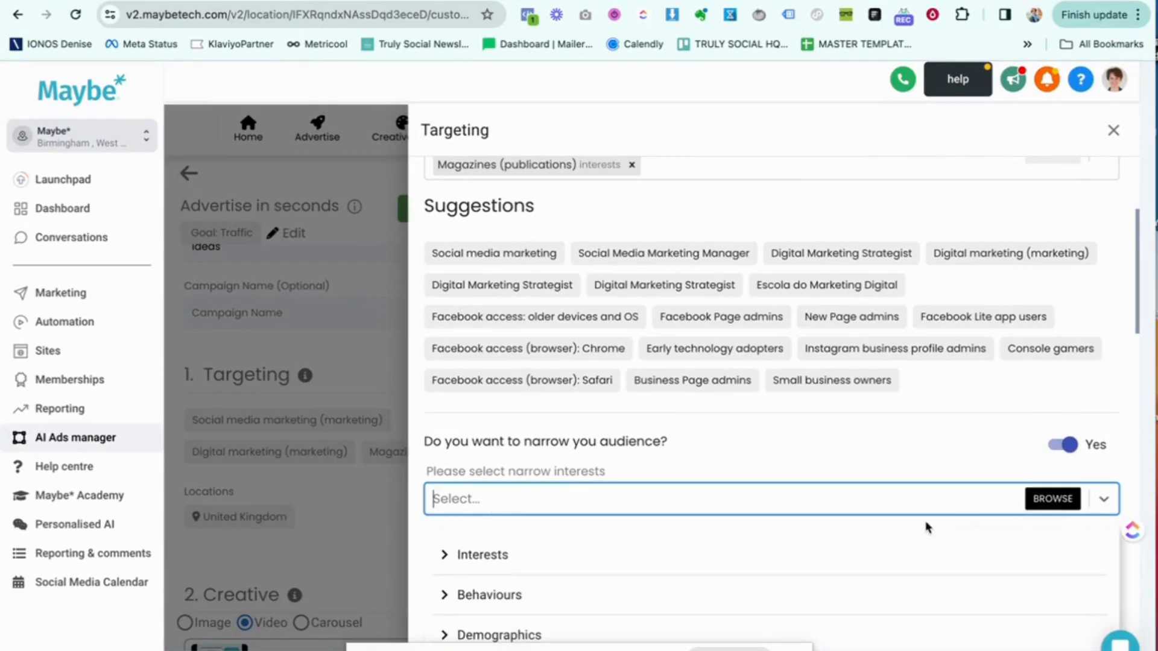
{"action": "scroll", "coordinate": [925, 524], "scroll_direction": "down", "scroll_amount": 3}
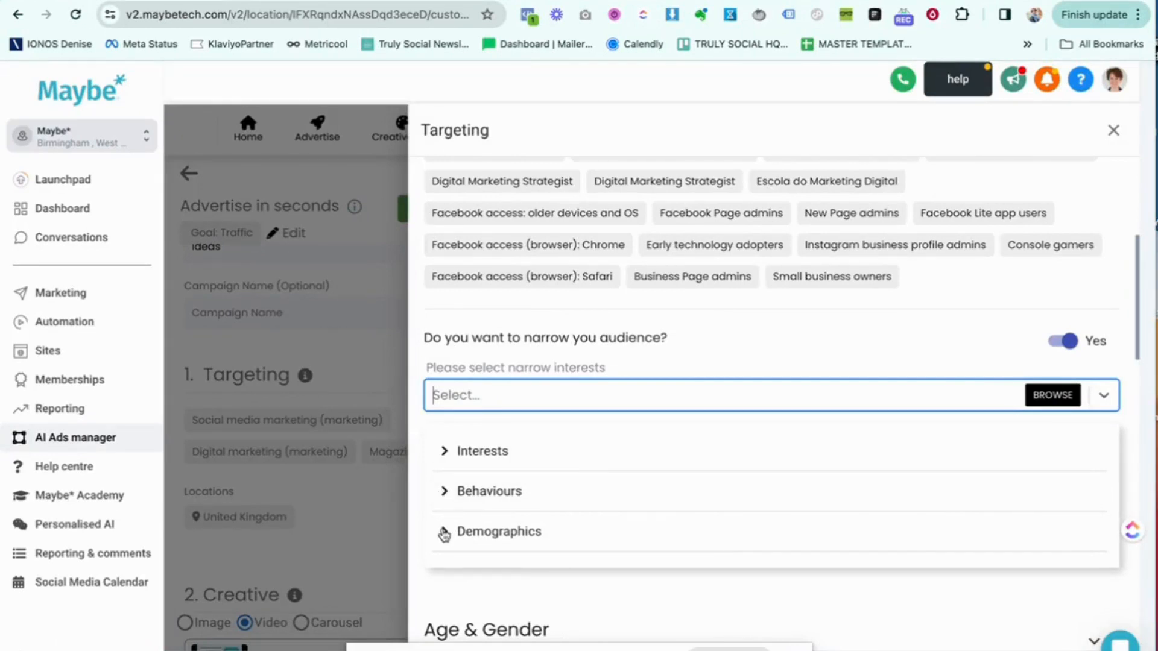
{"action": "left_click", "coordinate": [445, 492]}
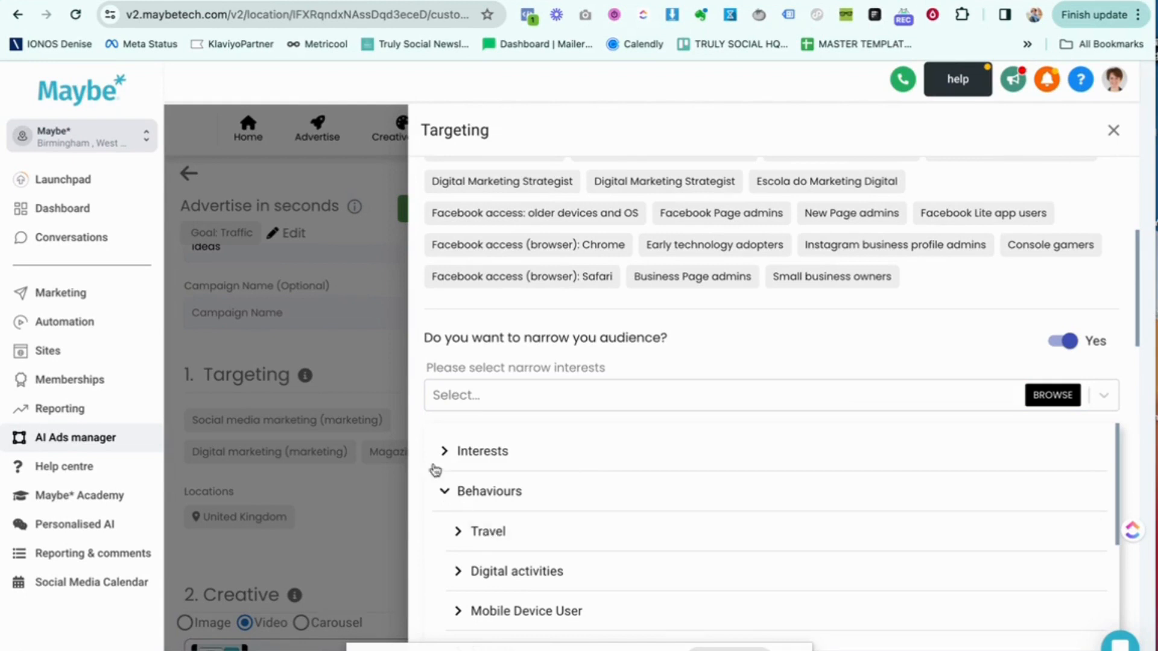
{"action": "left_click", "coordinate": [444, 493]}
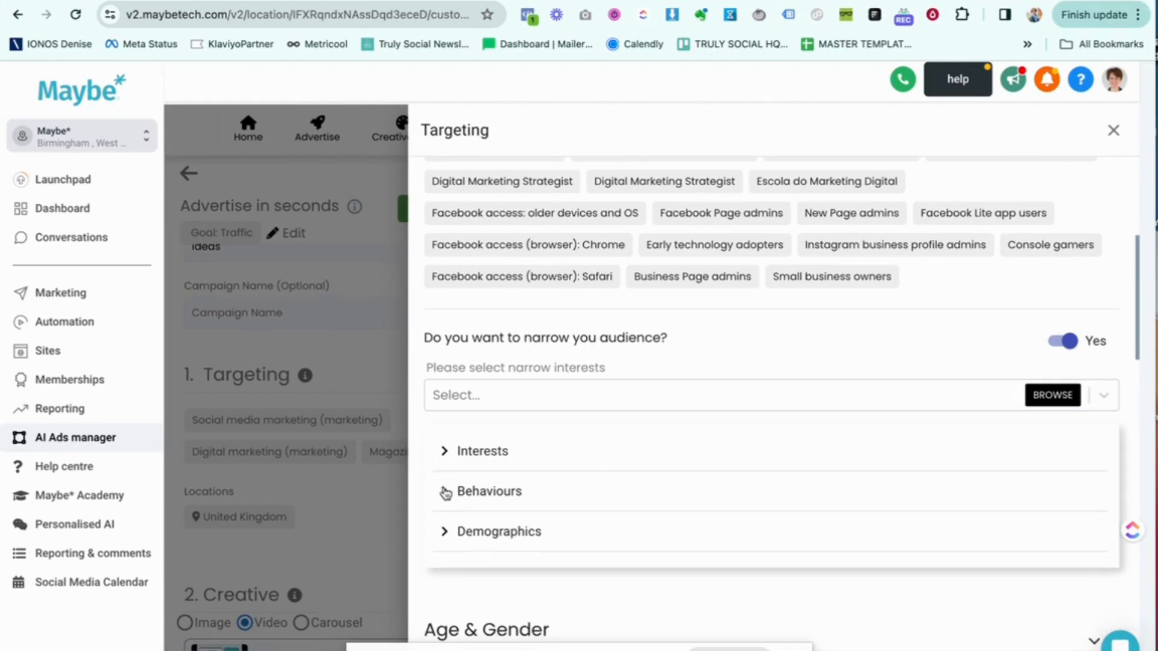
Look through the Life events options under Demographics and turn audience narrowing off.
{"action": "left_click", "coordinate": [444, 534]}
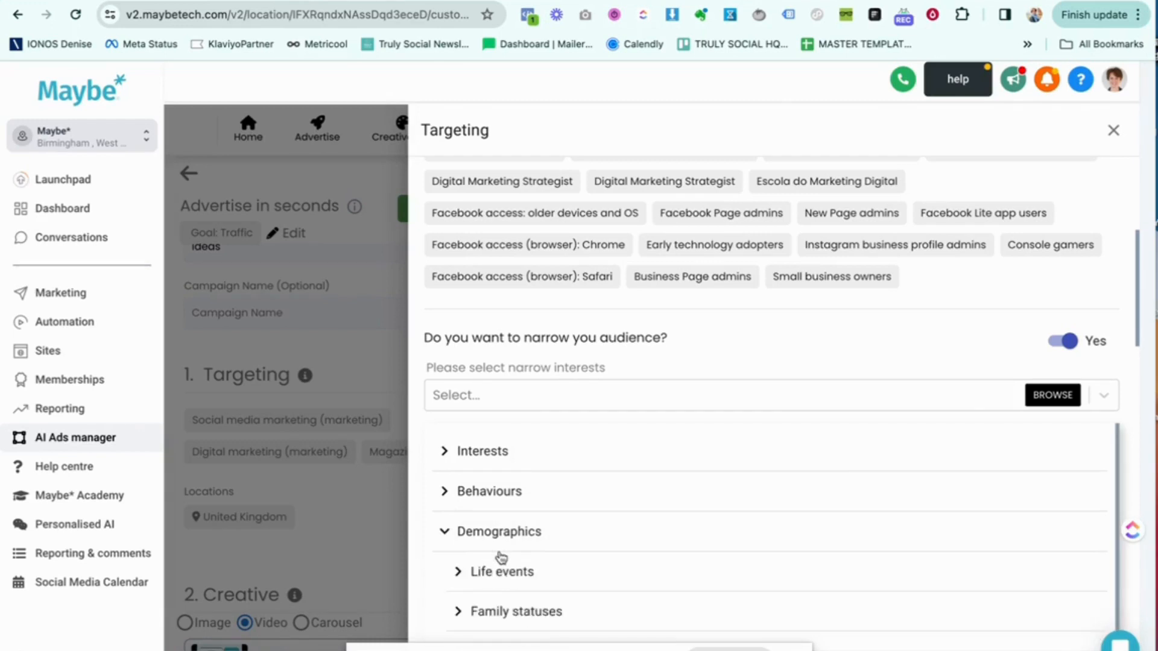
{"action": "left_click", "coordinate": [458, 574]}
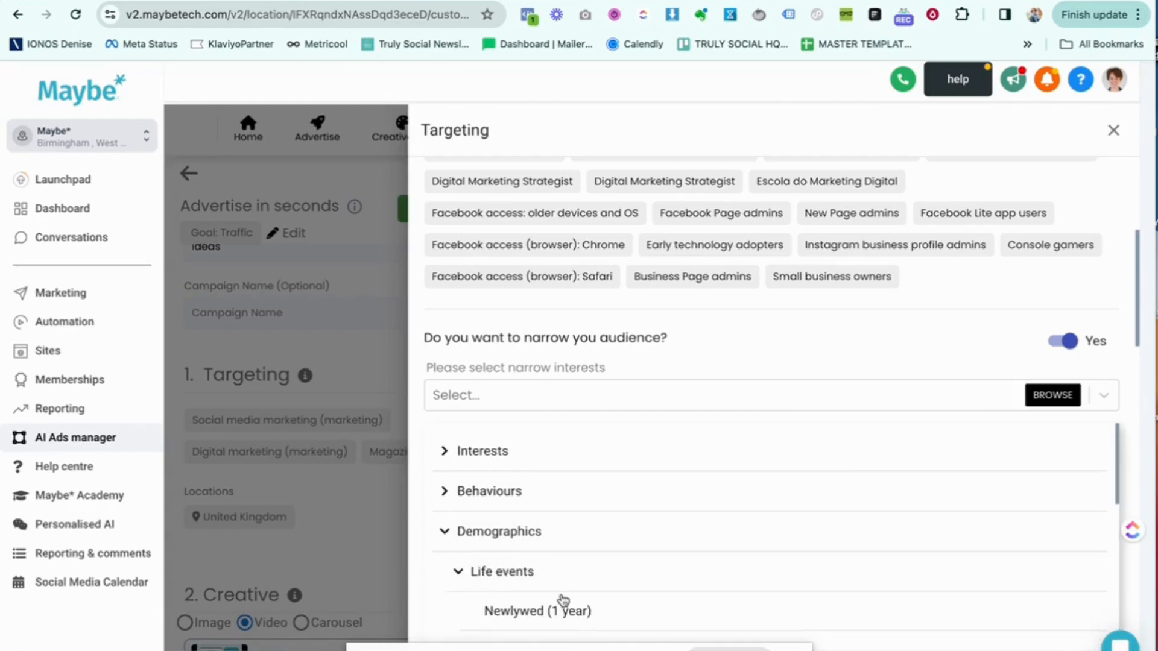
{"action": "scroll", "coordinate": [561, 599], "scroll_direction": "down", "scroll_amount": 2}
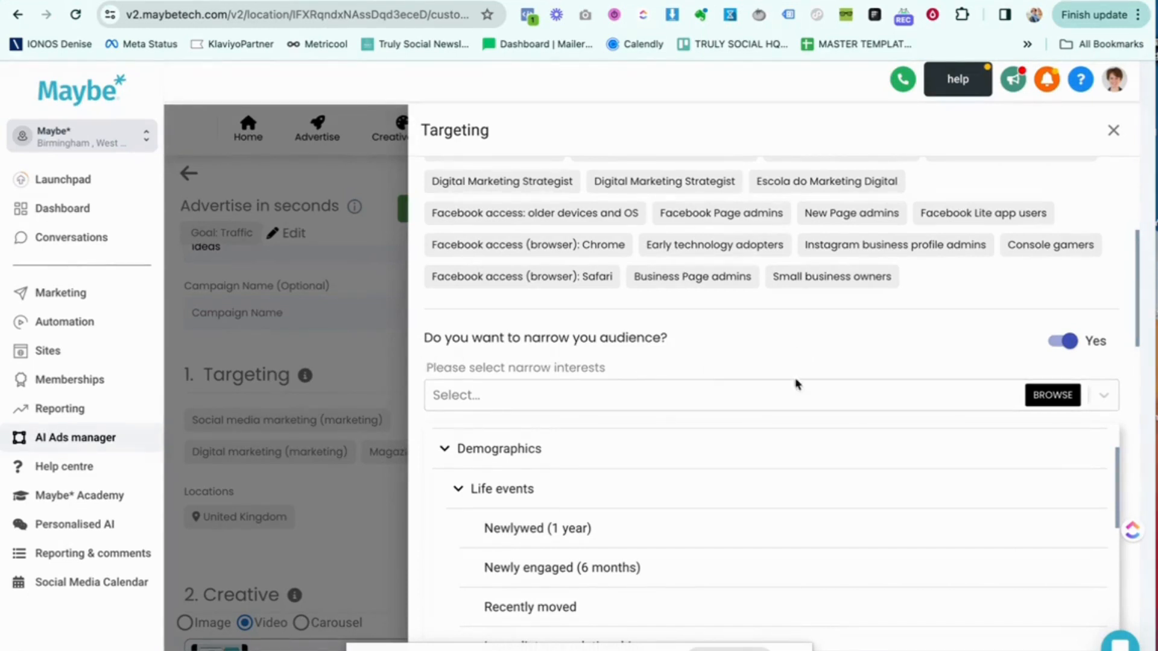
{"action": "scroll", "coordinate": [838, 393], "scroll_direction": "down", "scroll_amount": 1}
{"action": "scroll", "coordinate": [837, 389], "scroll_direction": "down", "scroll_amount": 4}
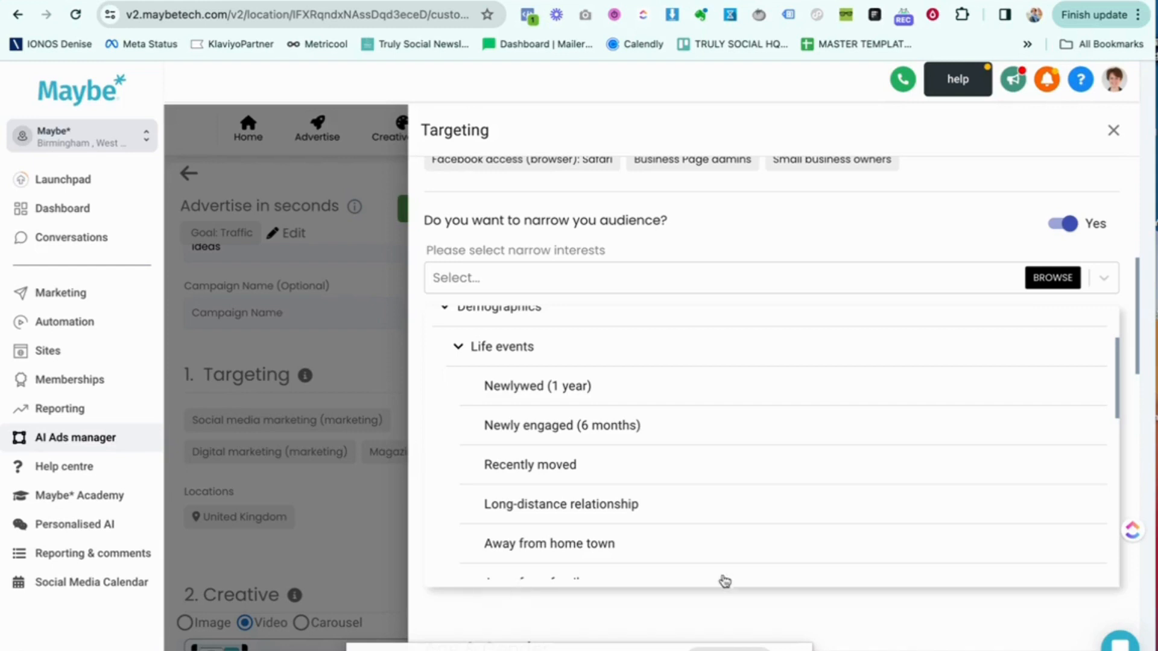
{"action": "left_click", "coordinate": [1069, 230]}
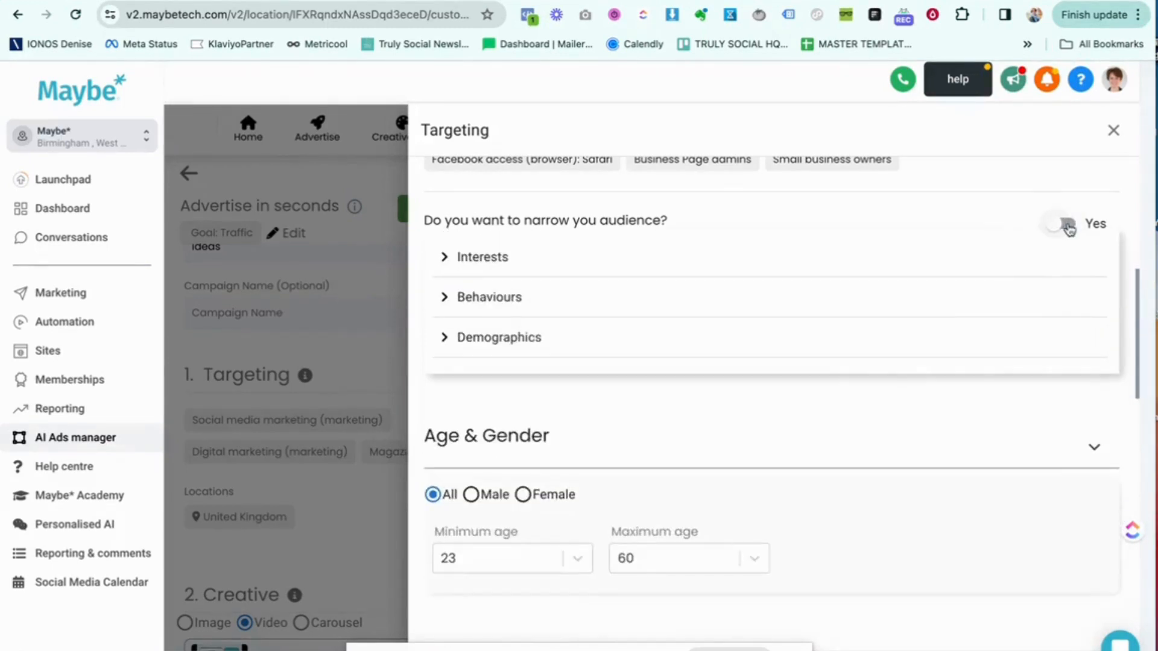
Replace United Kingdom with "Exeter, Devon, England, United Kingdom" as the targeted location.
{"action": "scroll", "coordinate": [836, 405], "scroll_direction": "down", "scroll_amount": 1}
{"action": "scroll", "coordinate": [835, 405], "scroll_direction": "down", "scroll_amount": 4}
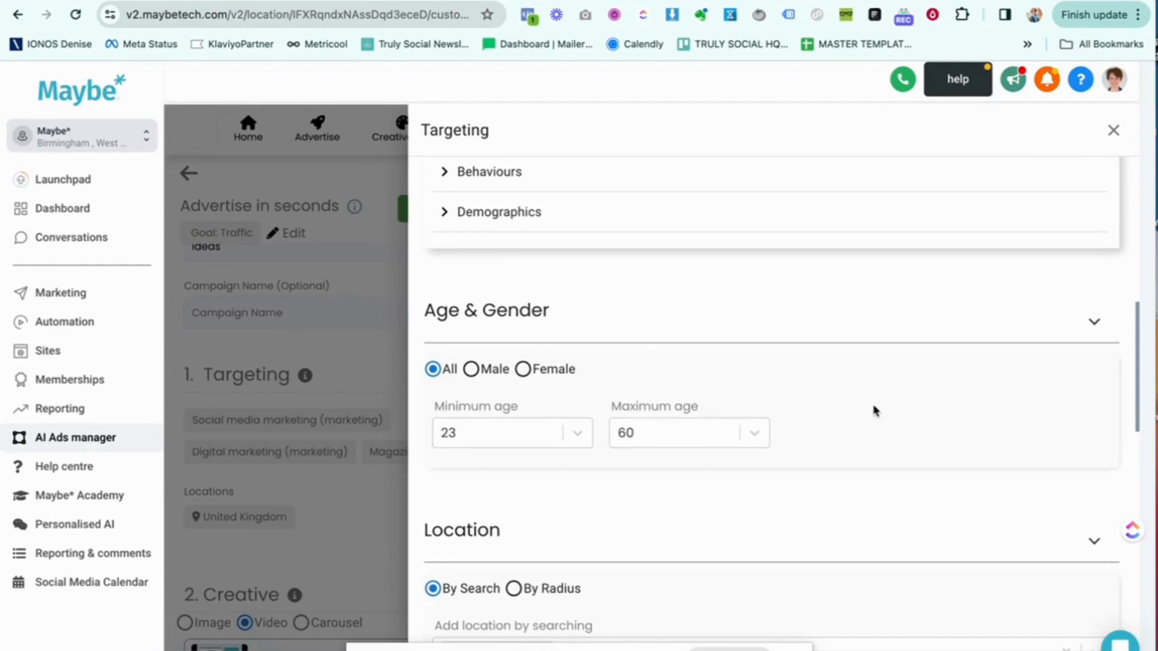
{"action": "scroll", "coordinate": [874, 410], "scroll_direction": "down", "scroll_amount": 3}
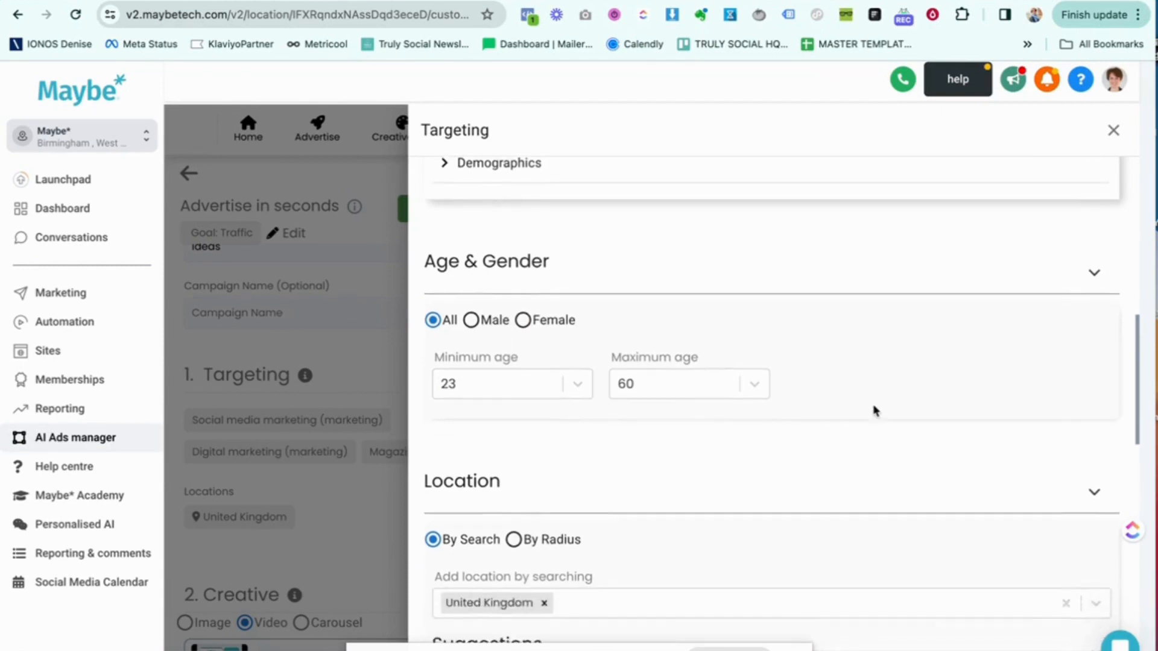
{"action": "scroll", "coordinate": [874, 409], "scroll_direction": "down", "scroll_amount": 1}
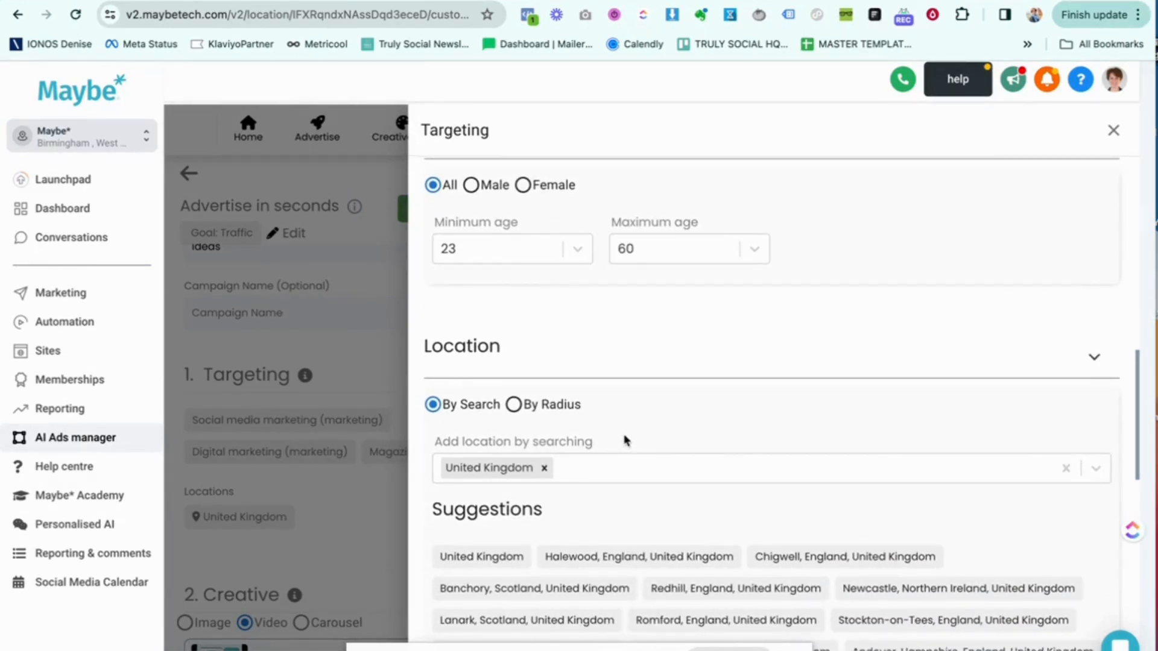
{"action": "left_click", "coordinate": [544, 470]}
{"action": "type", "text": "exret"}
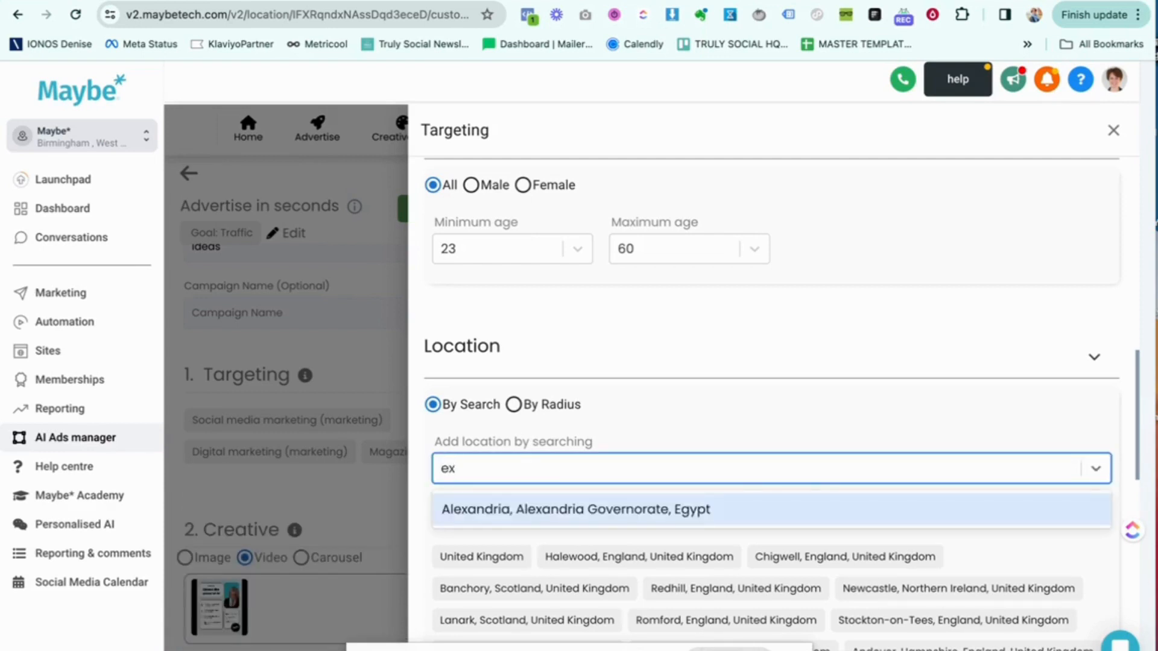
{"action": "key", "text": "BackSpace"}
{"action": "key", "text": "BackSpace"}
{"action": "key", "text": "BackSpace"}
{"action": "type", "text": "eter"}
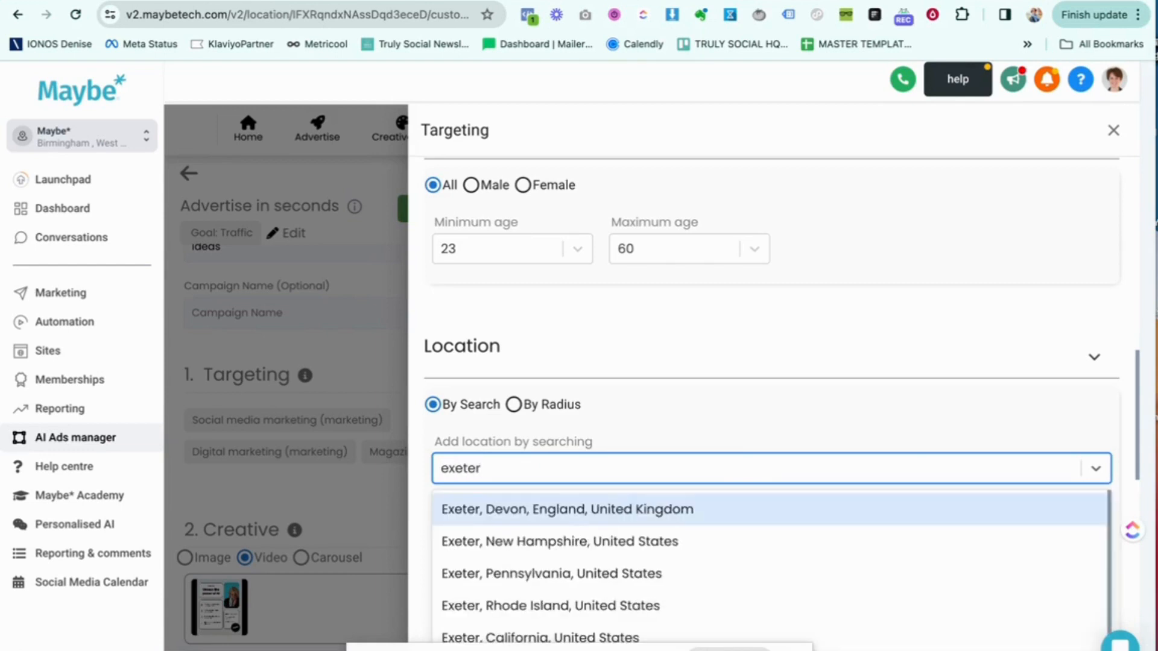
{"action": "left_click", "coordinate": [556, 510]}
{"action": "left_click", "coordinate": [703, 426]}
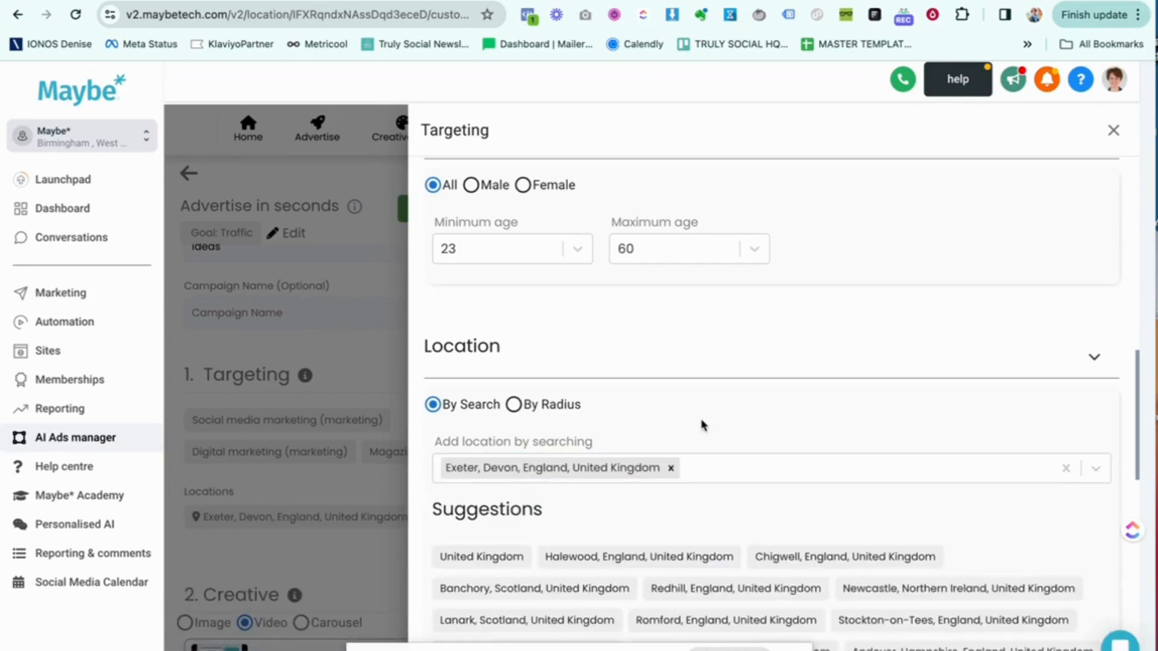
Switch the location targeting to By Radius and enter "exeter" as the address.
{"action": "scroll", "coordinate": [684, 552], "scroll_direction": "down", "scroll_amount": 1}
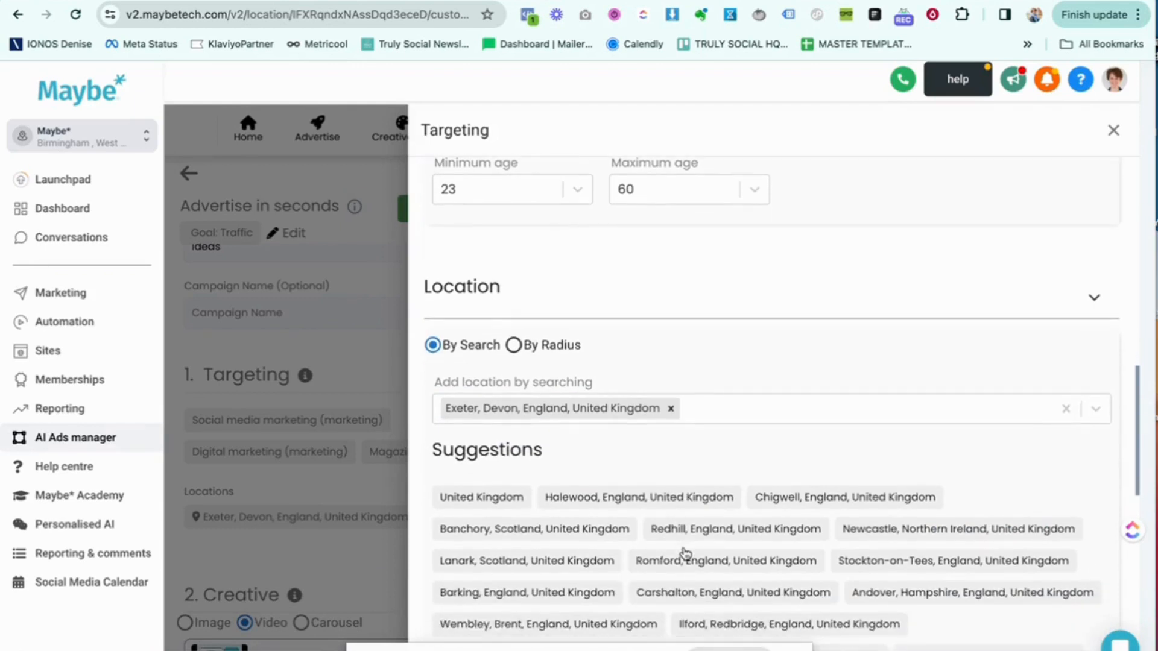
{"action": "left_click", "coordinate": [514, 345]}
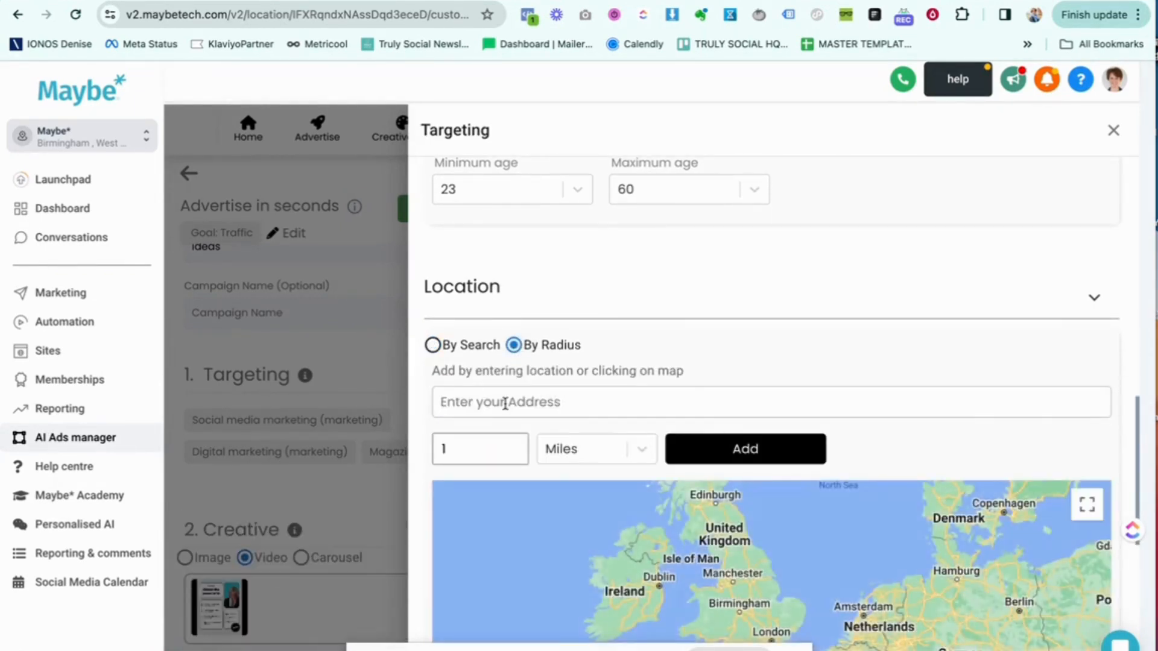
{"action": "type", "text": "exet"}
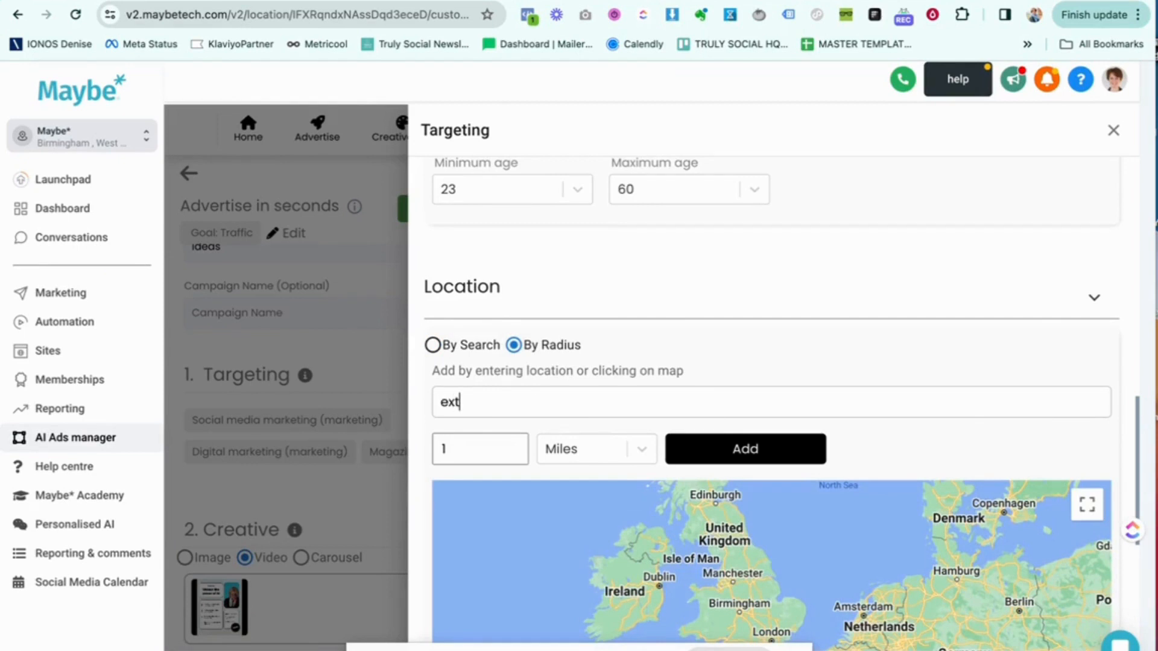
{"action": "type", "text": "er"}
{"action": "scroll", "coordinate": [611, 451], "scroll_direction": "down", "scroll_amount": 1}
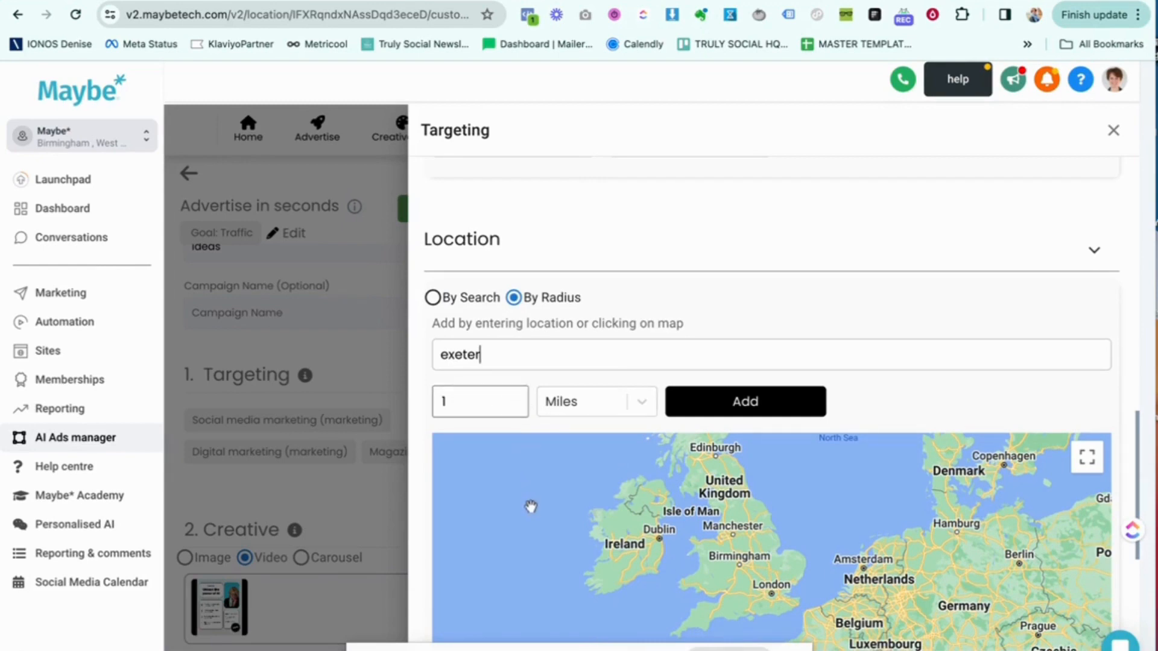
Review the location map, the placements and the other targeting settings, and close the targeting settings.
{"action": "scroll", "coordinate": [529, 507], "scroll_direction": "down", "scroll_amount": 5}
{"action": "scroll", "coordinate": [530, 507], "scroll_direction": "down", "scroll_amount": 1}
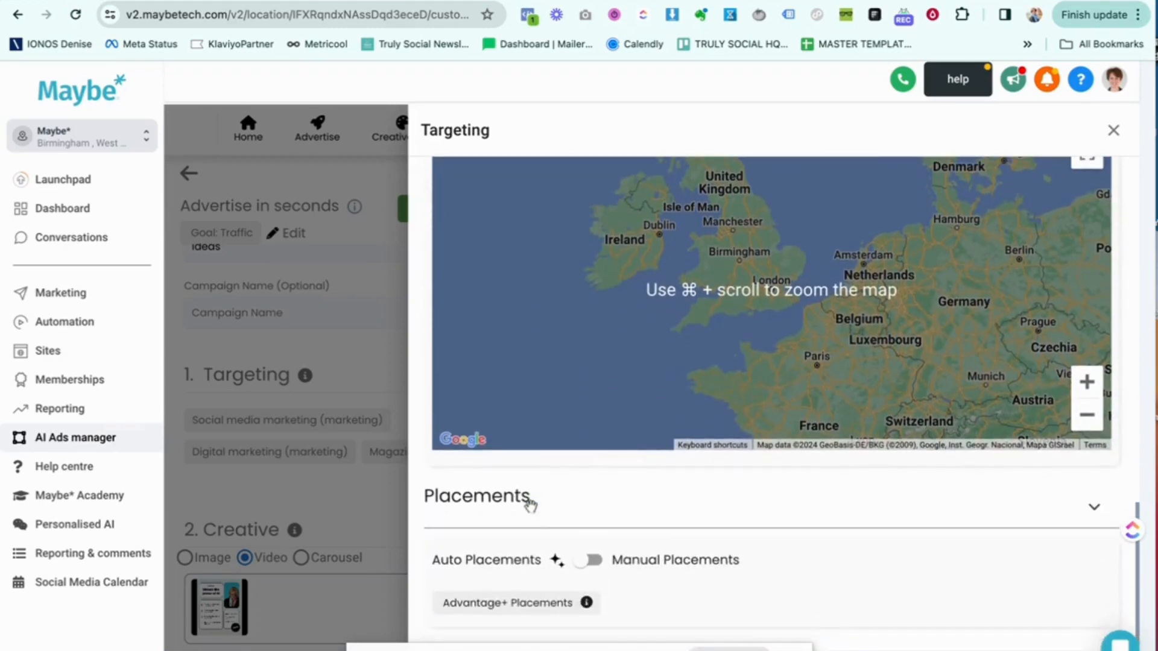
{"action": "scroll", "coordinate": [530, 507], "scroll_direction": "up", "scroll_amount": 7}
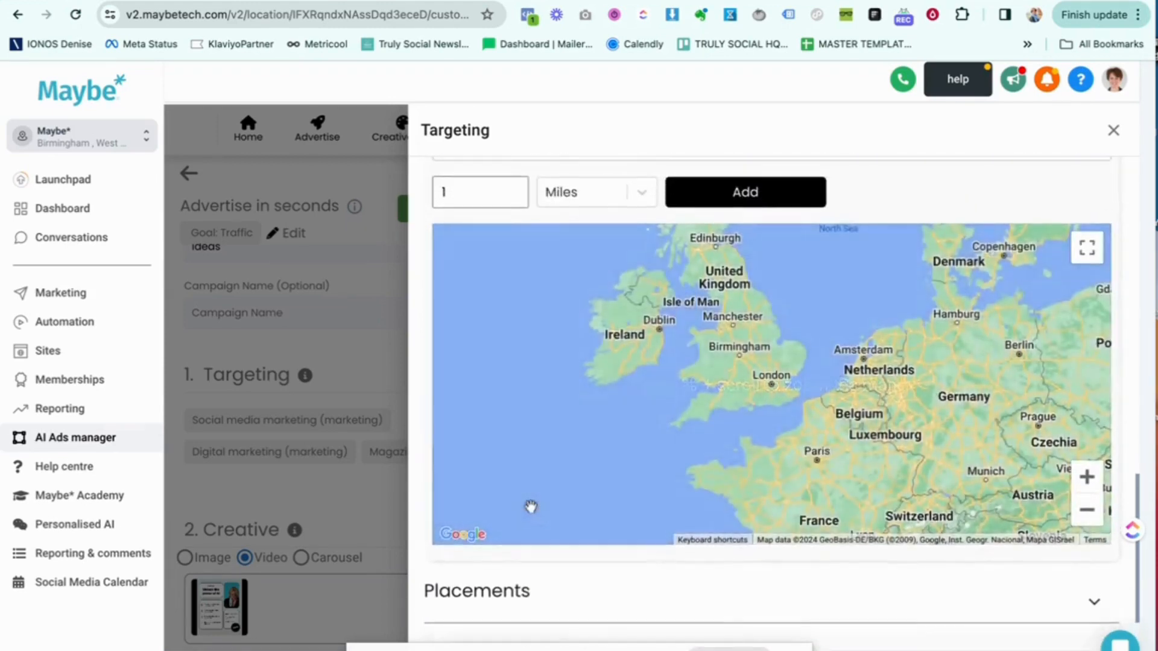
{"action": "scroll", "coordinate": [529, 506], "scroll_direction": "up", "scroll_amount": 8}
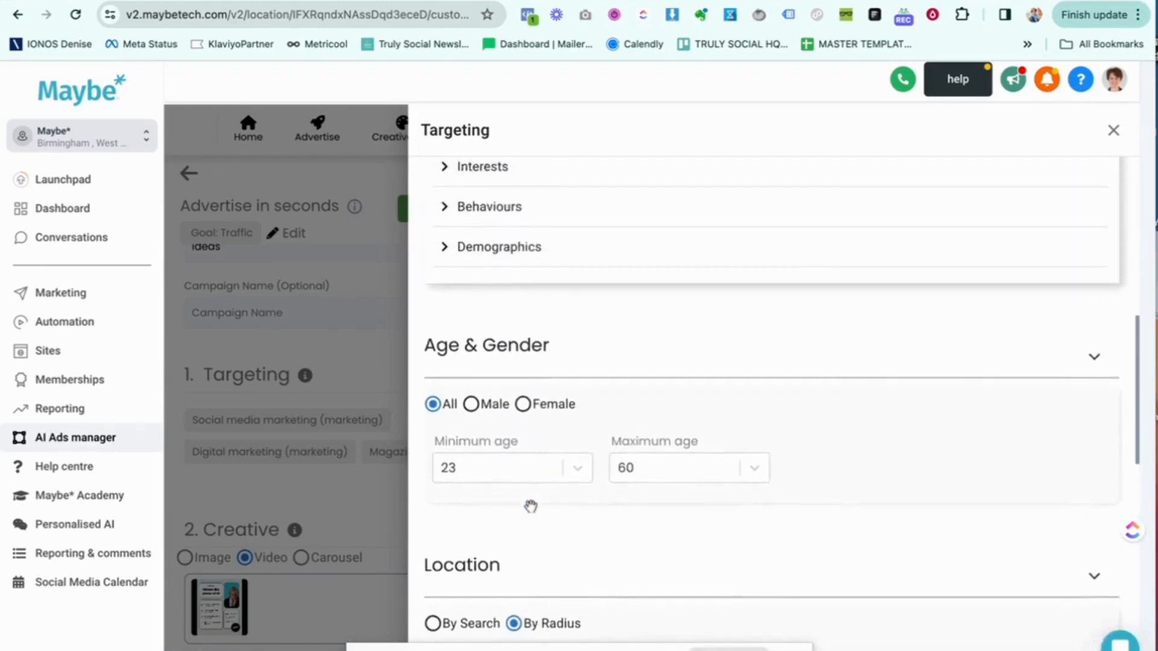
{"action": "scroll", "coordinate": [530, 506], "scroll_direction": "up", "scroll_amount": 1}
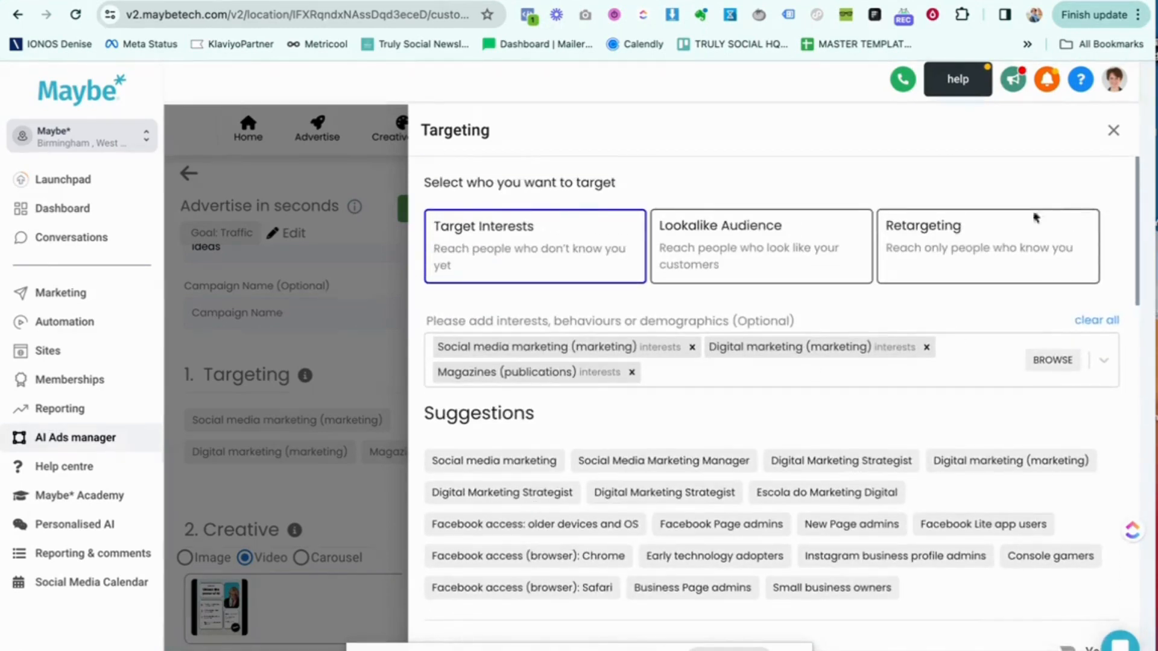
{"action": "left_click", "coordinate": [1112, 130]}
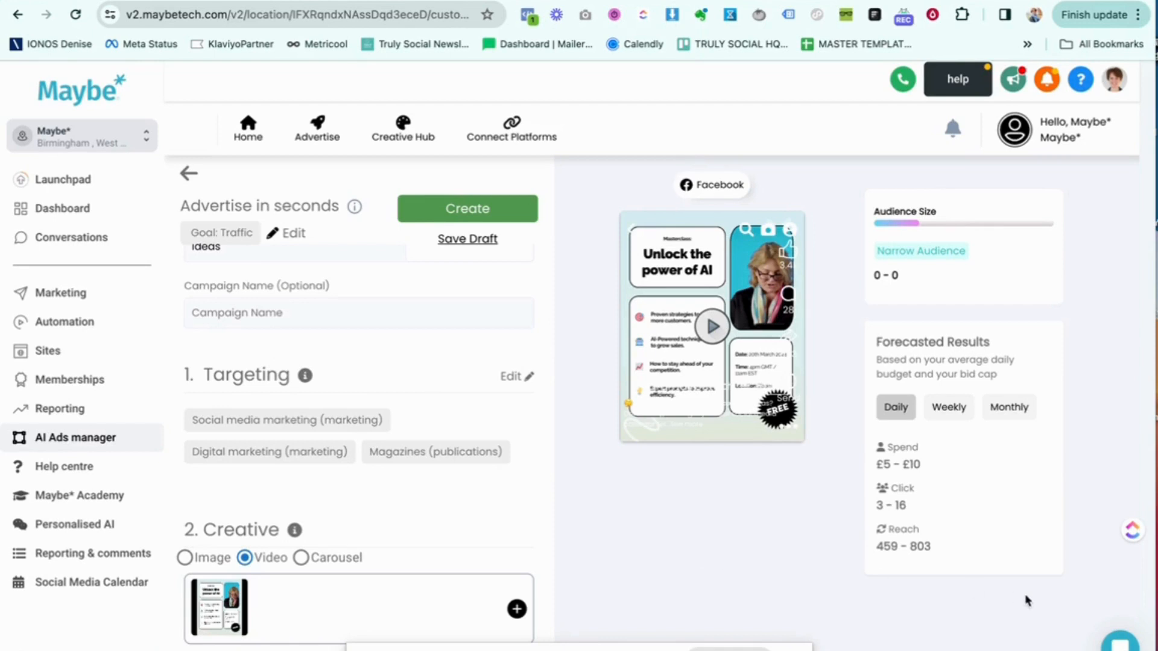
Open the support widget, look at the help article search and collections, and return to the widget's home view.
{"action": "left_click", "coordinate": [1122, 641]}
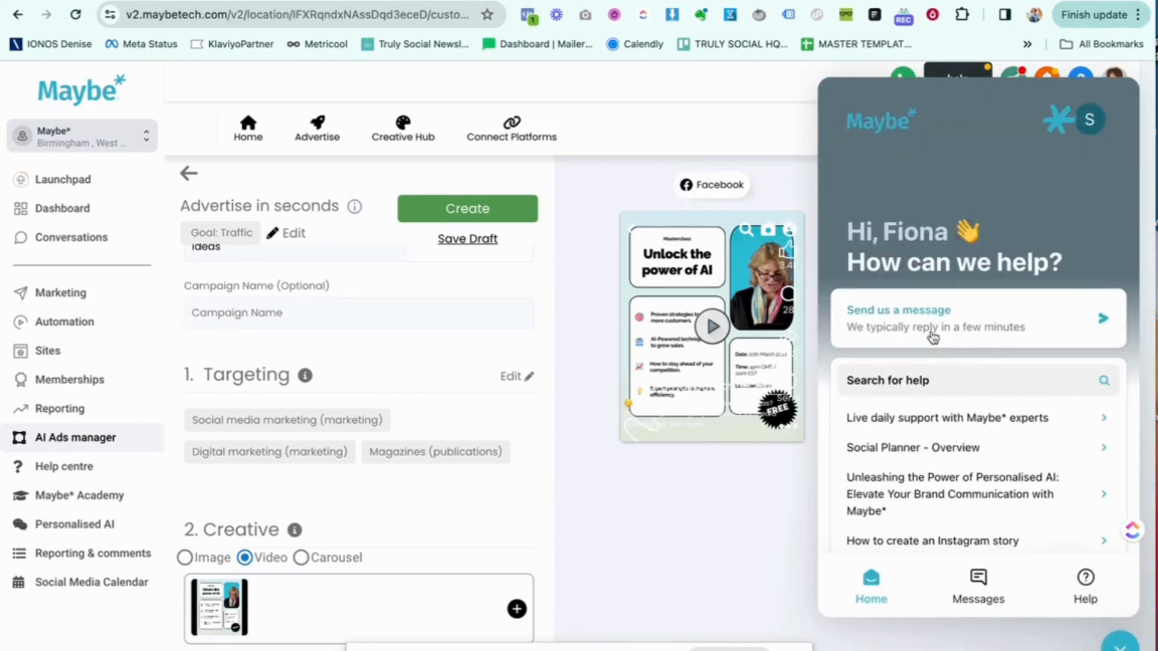
{"action": "left_click", "coordinate": [904, 385]}
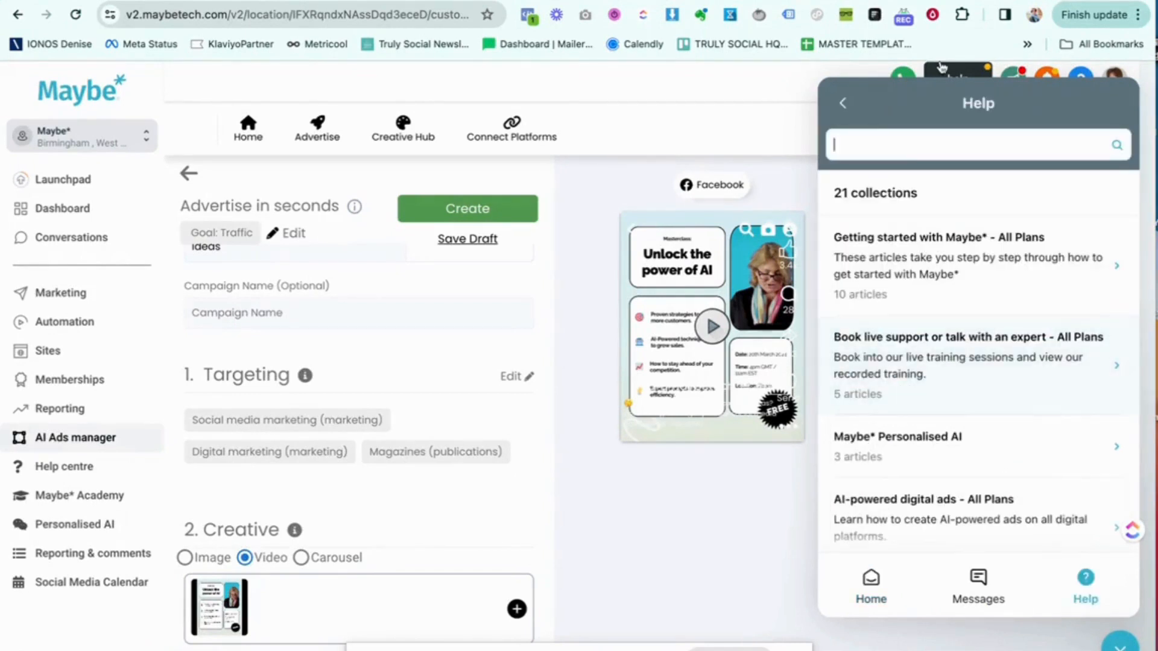
{"action": "left_click", "coordinate": [850, 148]}
{"action": "left_click", "coordinate": [842, 103]}
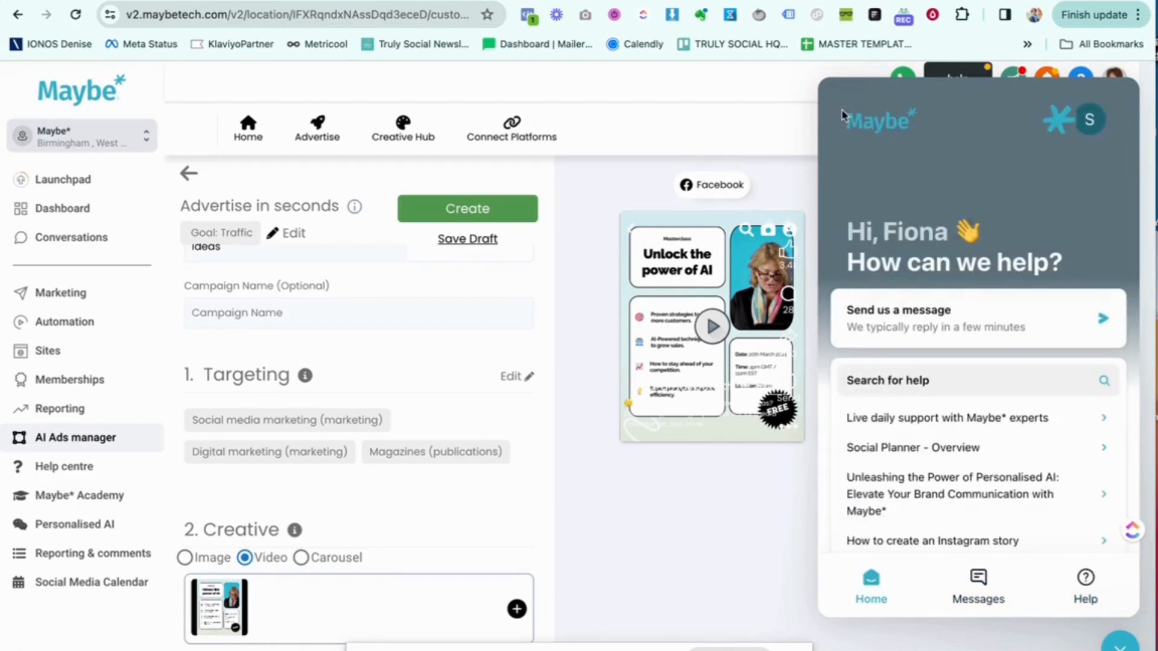
Send the support team the message "help me with creating a Facebook ad".
{"action": "left_click", "coordinate": [938, 328]}
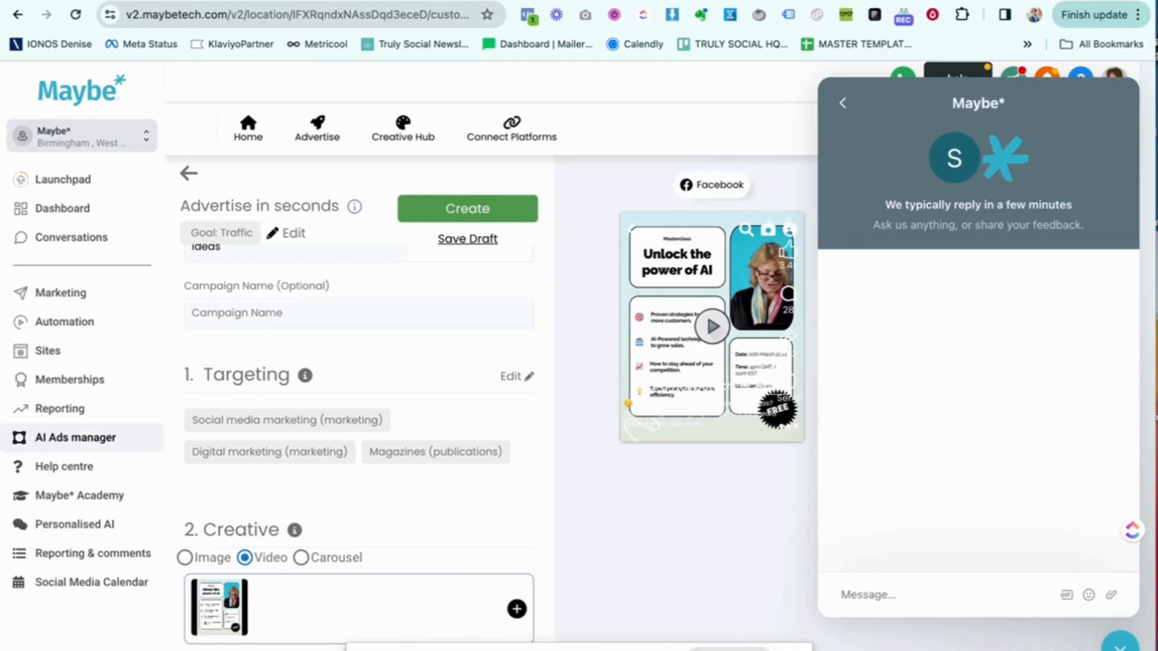
{"action": "type", "text": "help me wiwth"}
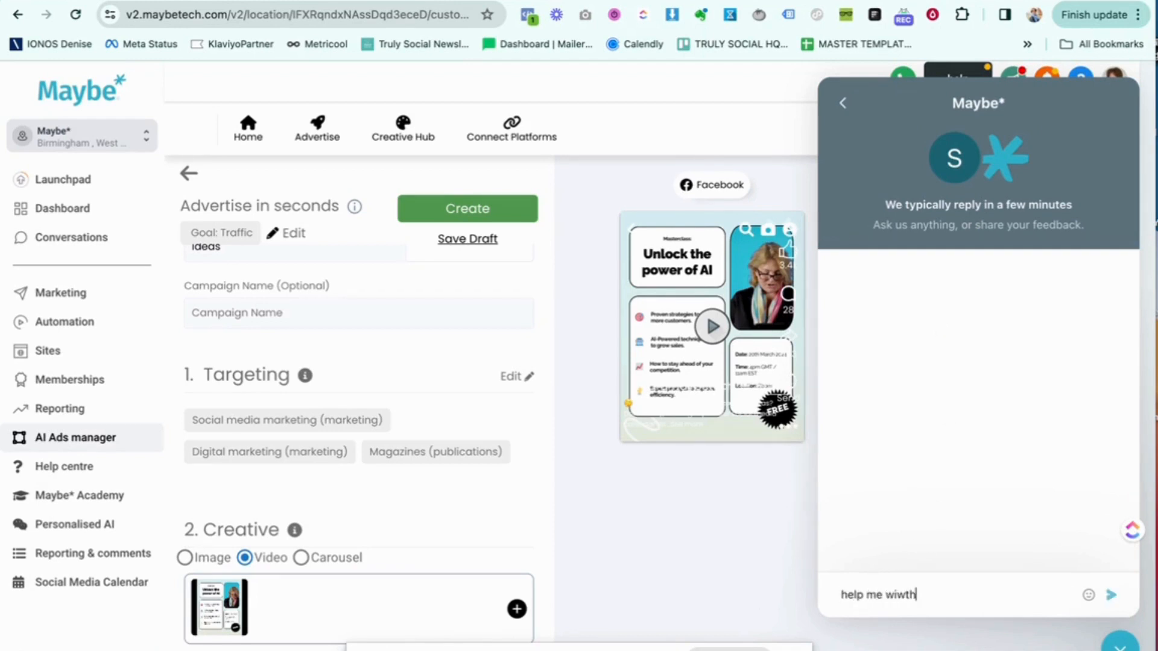
{"action": "key", "text": "BackSpace"}
{"action": "key", "text": "BackSpace"}
{"action": "key", "text": "BackSpace"}
{"action": "type", "text": "th creating a Facebook ad"}
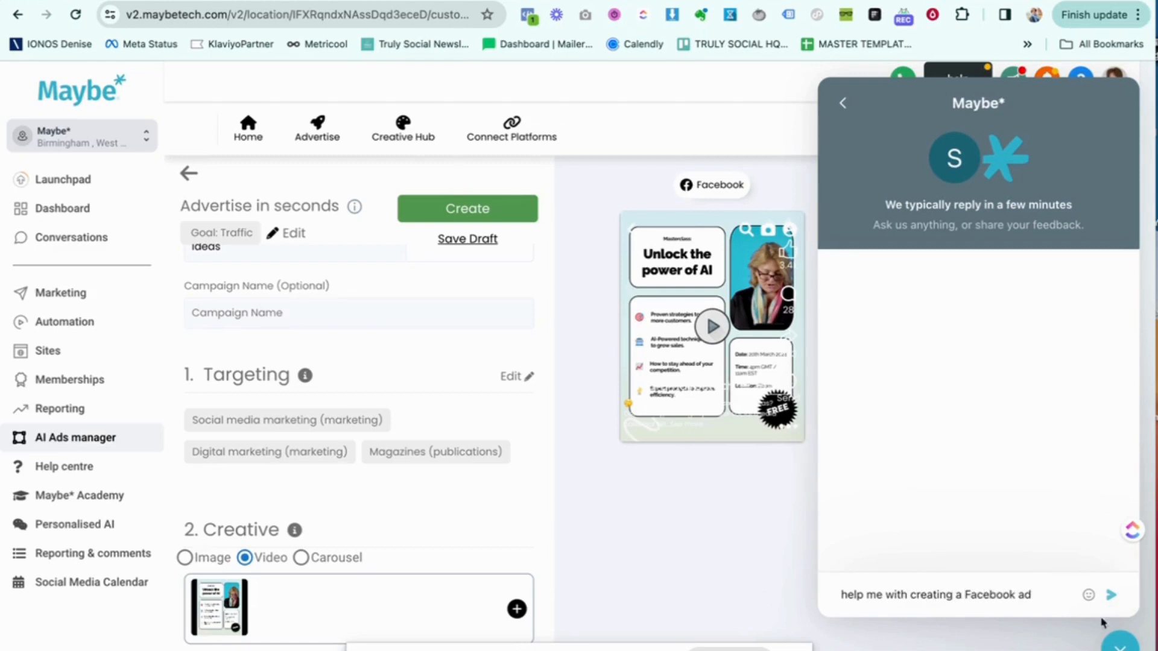
{"action": "left_click", "coordinate": [1112, 595]}
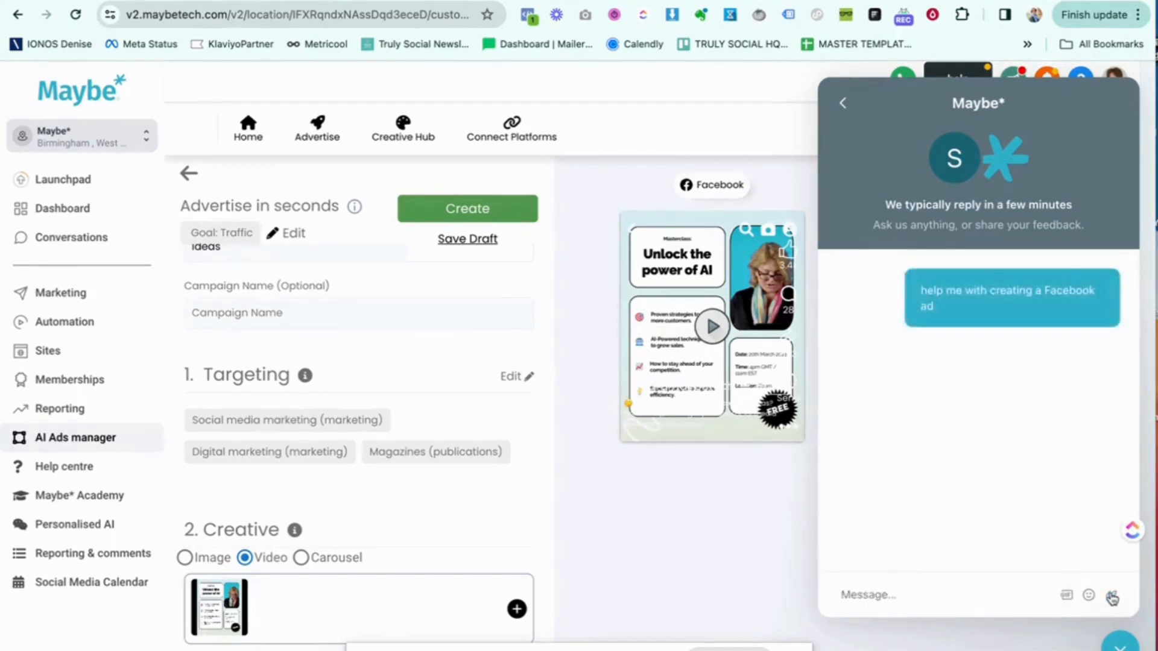